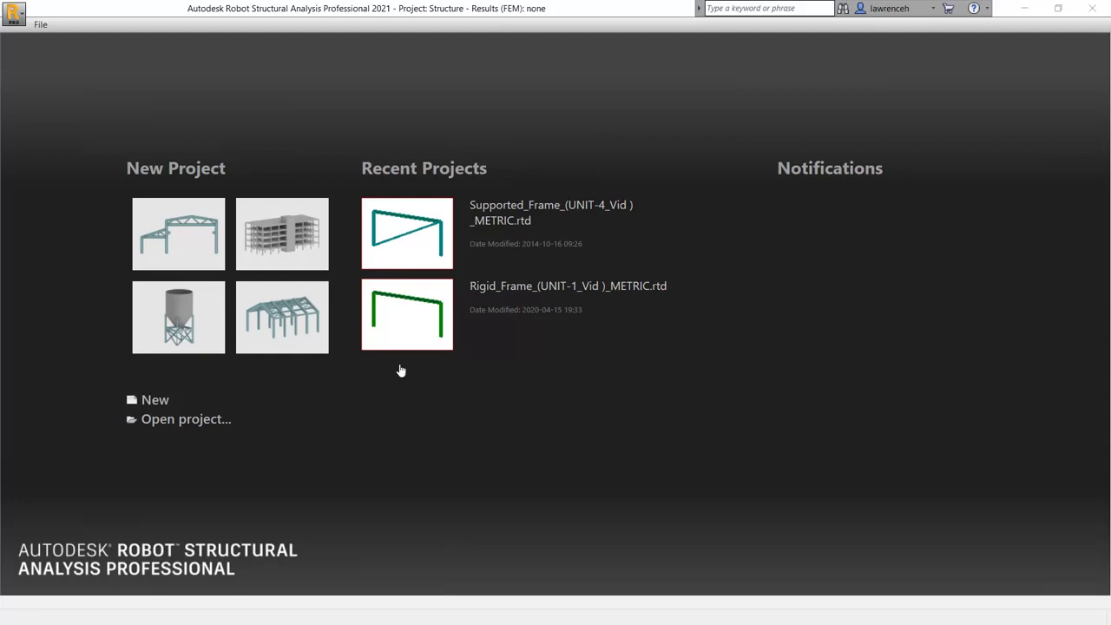
# - Start a new 2D frame project from the start page's New Project choices
pyautogui.click(190, 246)
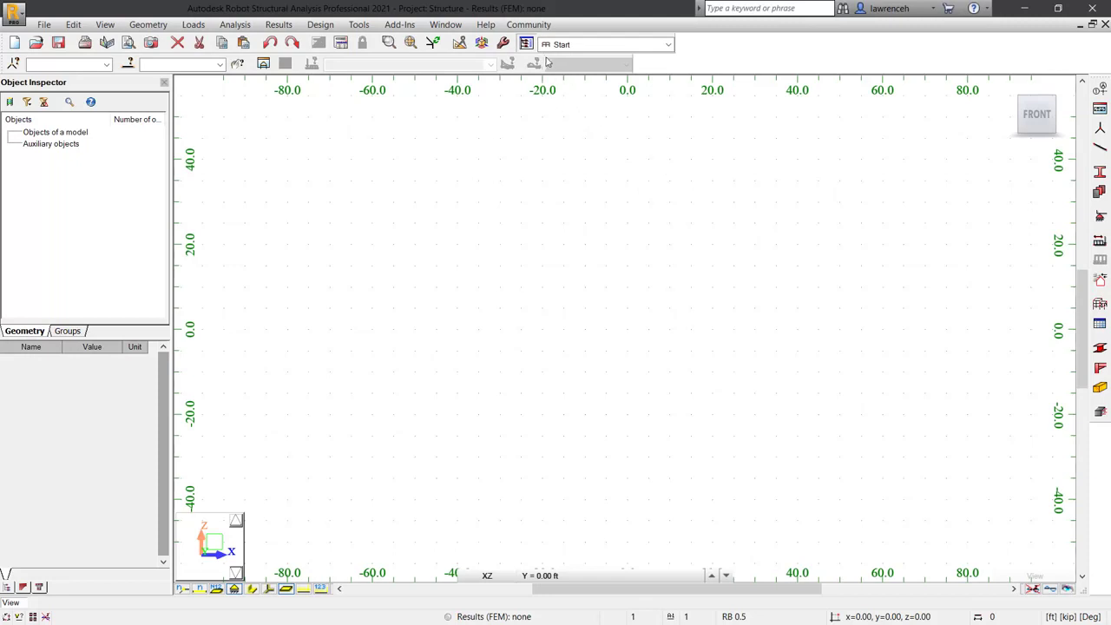
# - Bring up the Tools palette over the grid and launch Job Preferences
pyautogui.click(505, 48)
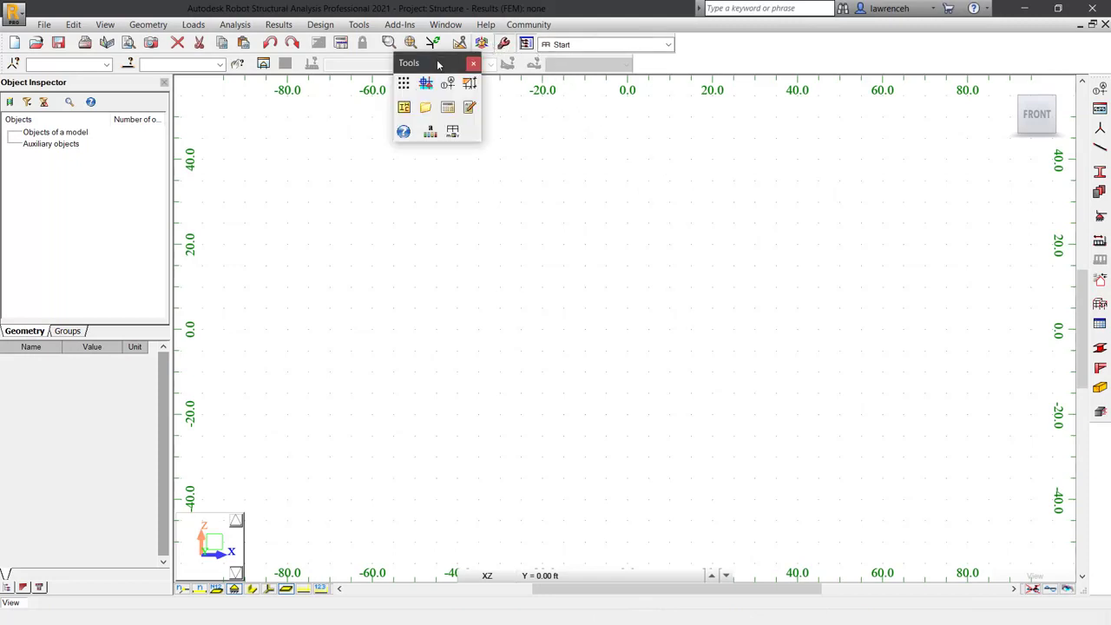
pyautogui.moveTo(438, 63); pyautogui.dragTo(481, 184)
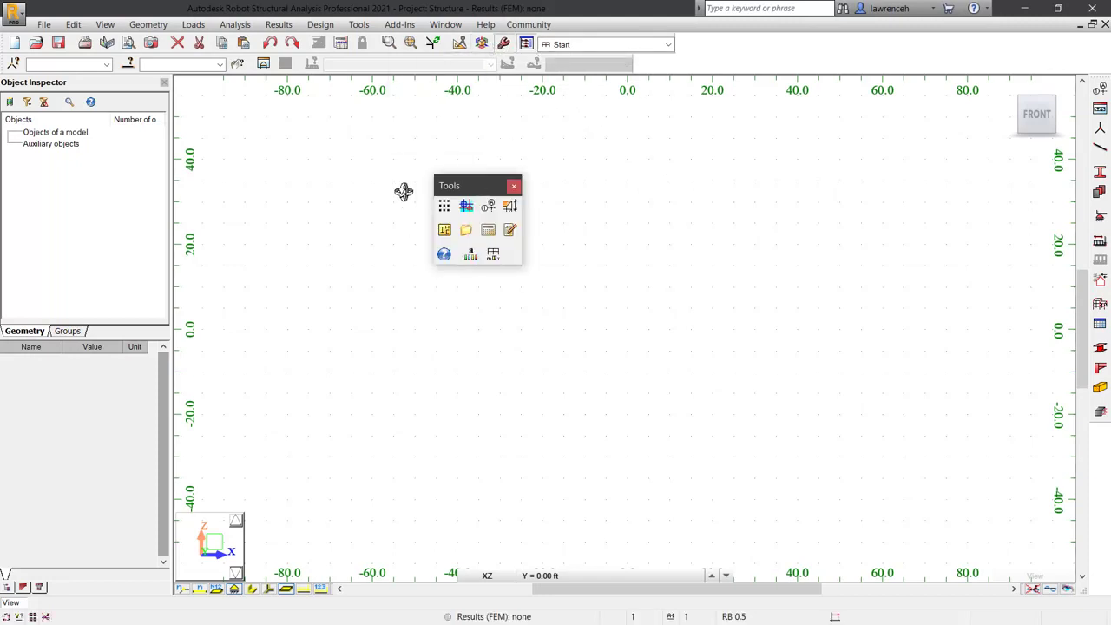
pyautogui.click(493, 255)
pyautogui.moveTo(597, 202); pyautogui.dragTo(614, 273)
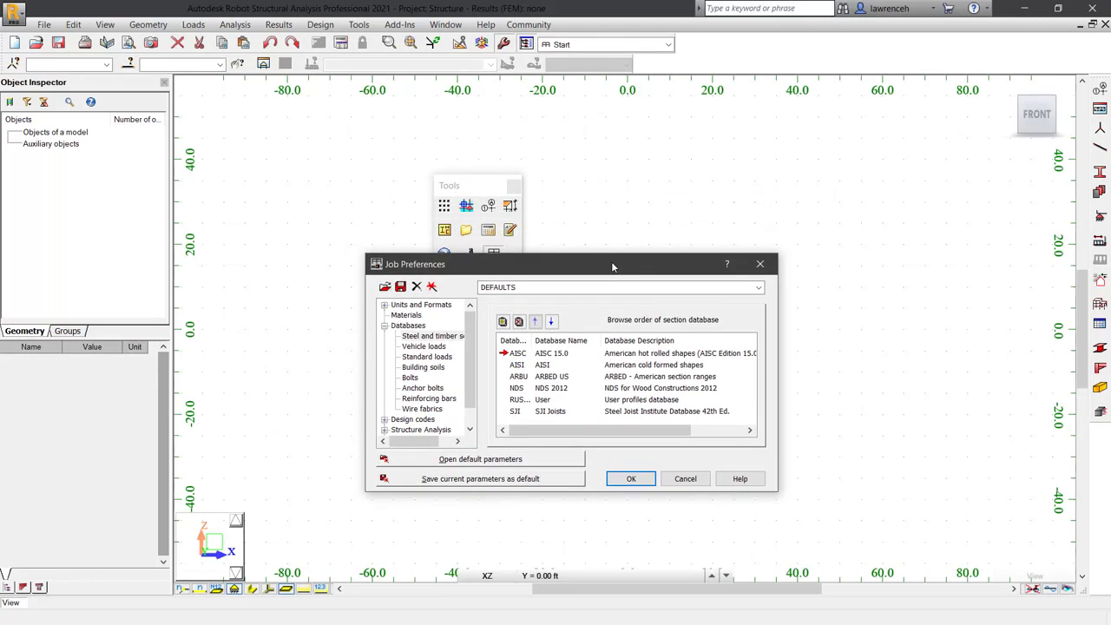
pyautogui.click(438, 307)
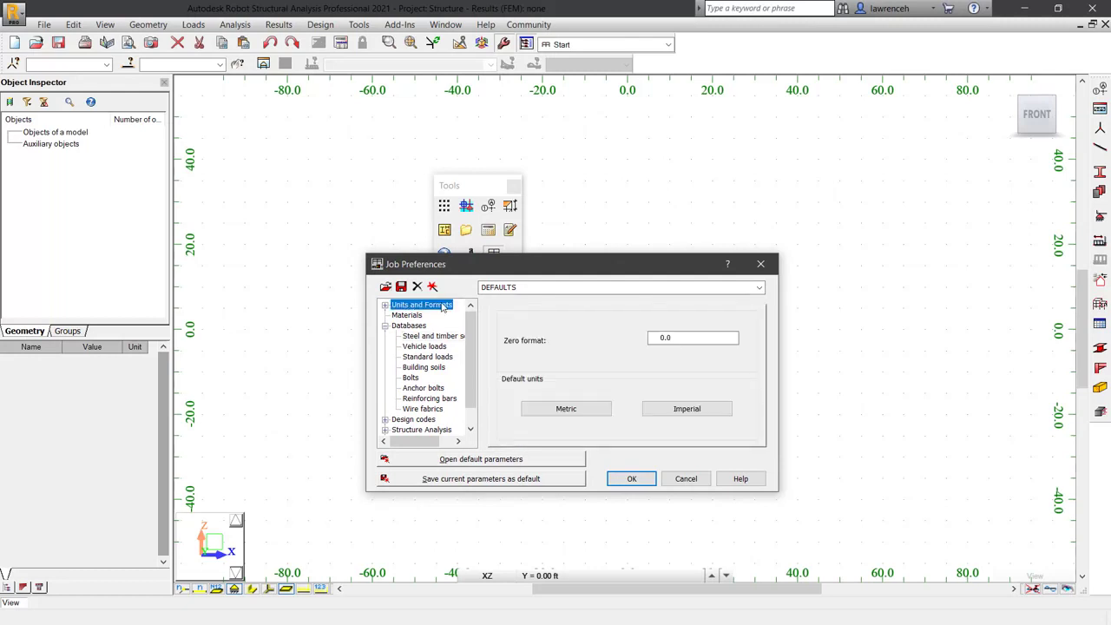
pyautogui.click(386, 306)
pyautogui.click(422, 318)
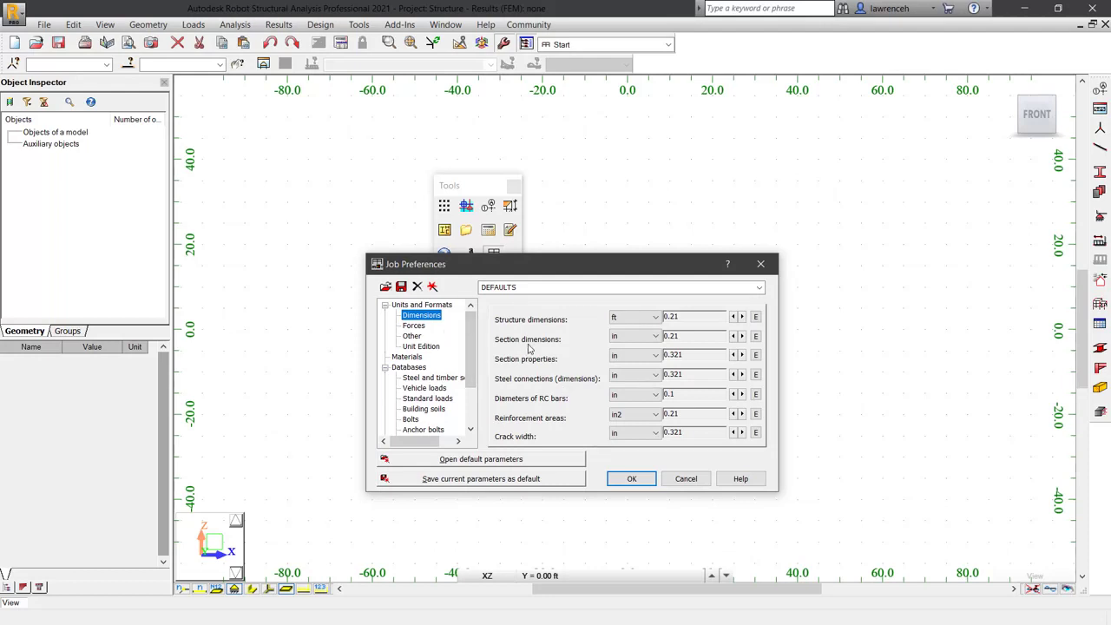
pyautogui.click(425, 306)
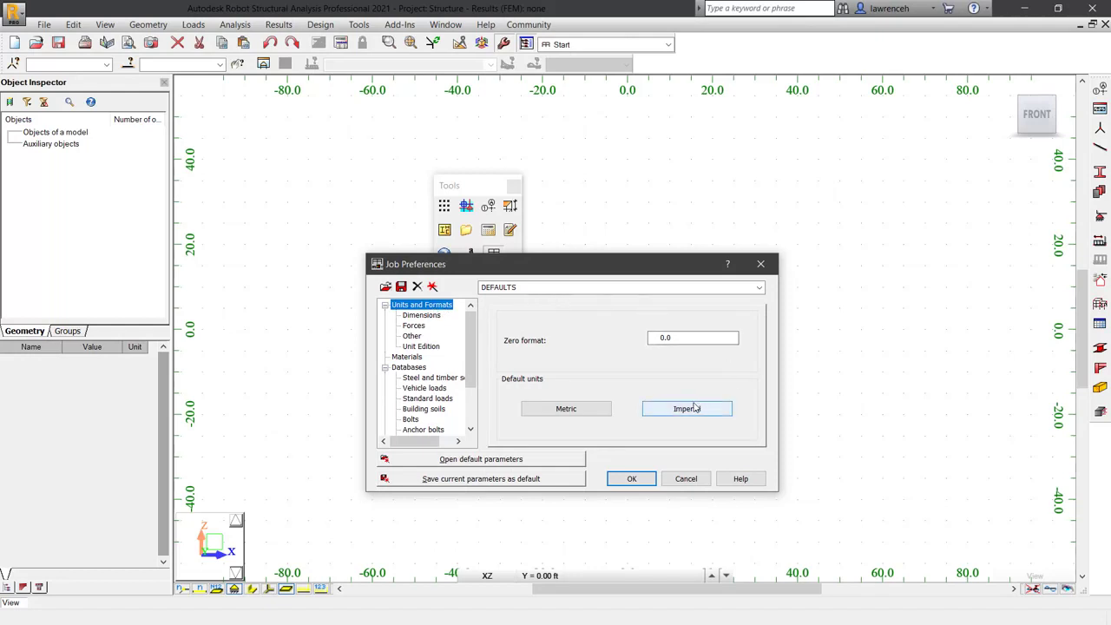
pyautogui.click(415, 358)
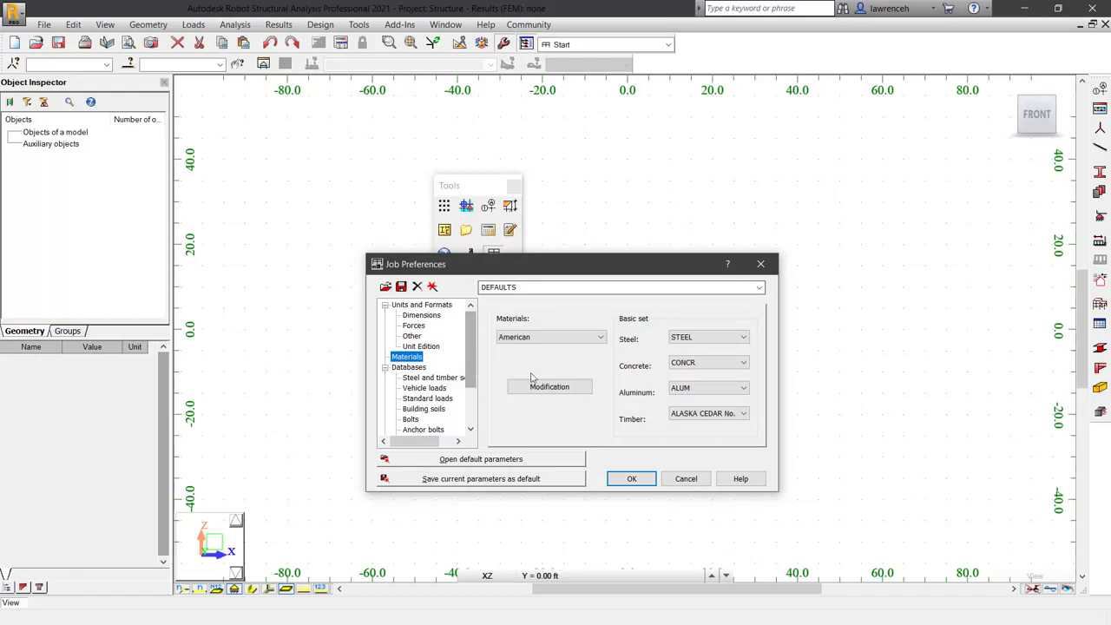
pyautogui.click(433, 378)
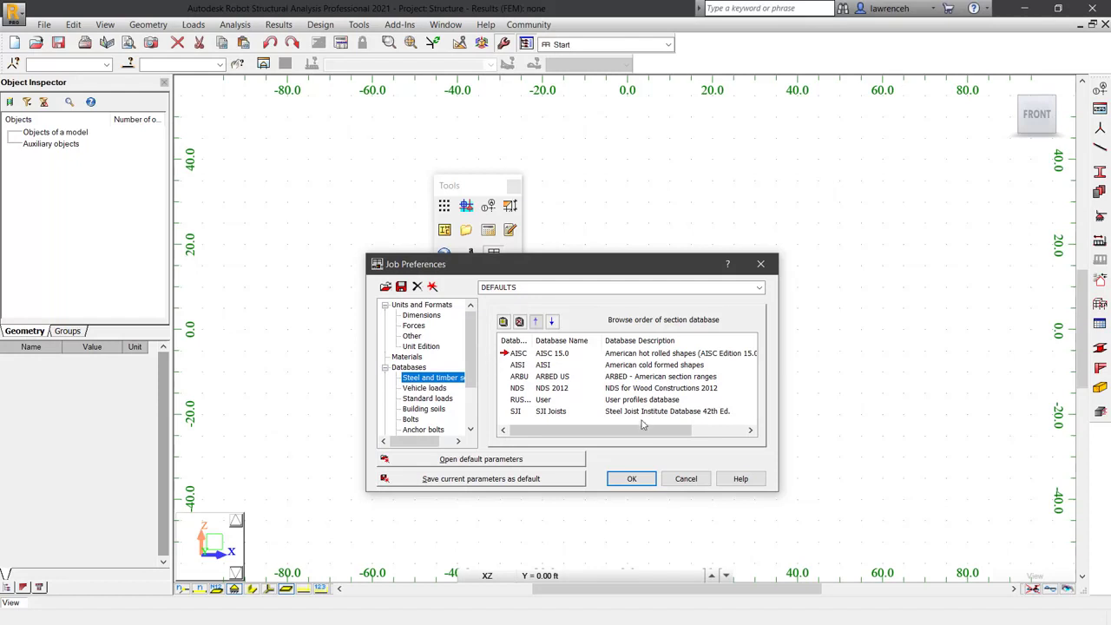
pyautogui.click(632, 478)
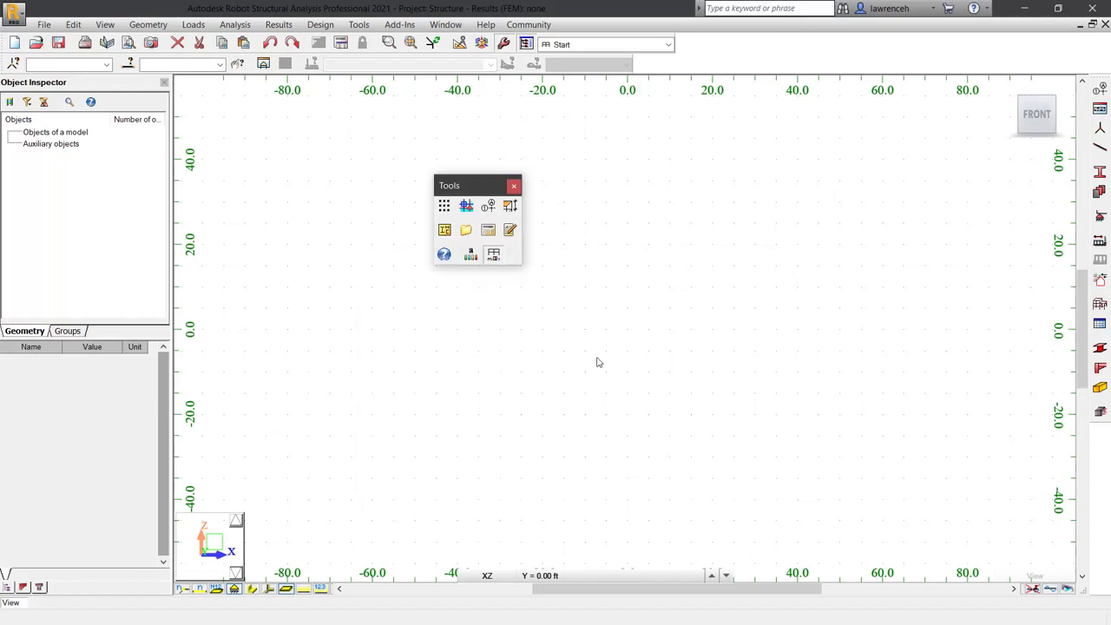
pyautogui.click(514, 187)
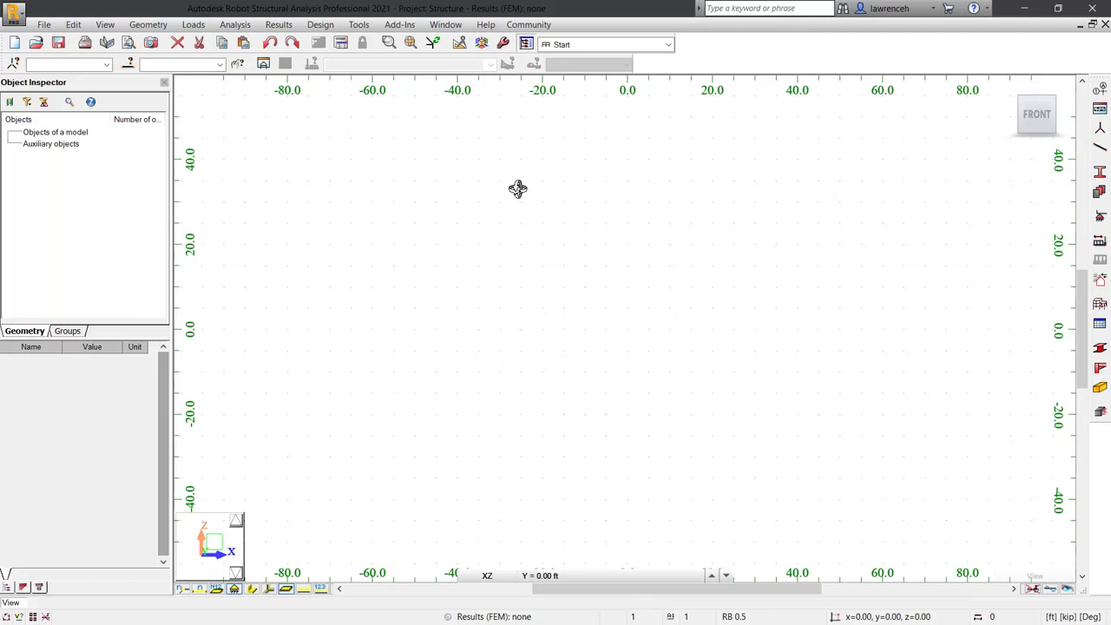
# - Insert the Multi-storey frame from the typical library structures
pyautogui.click(1099, 110)
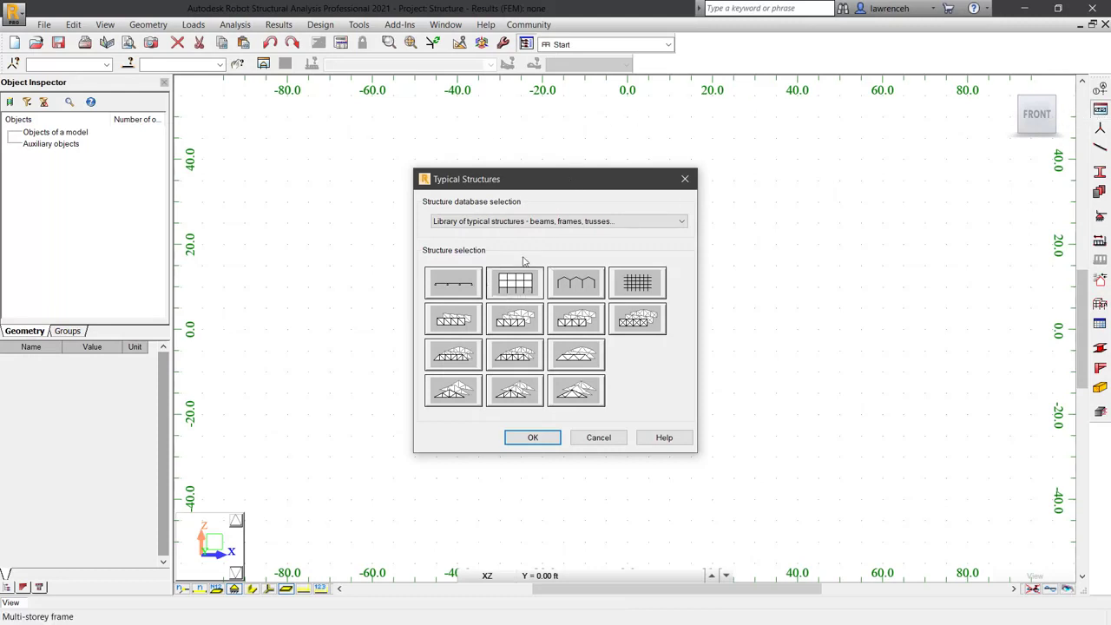
pyautogui.click(533, 438)
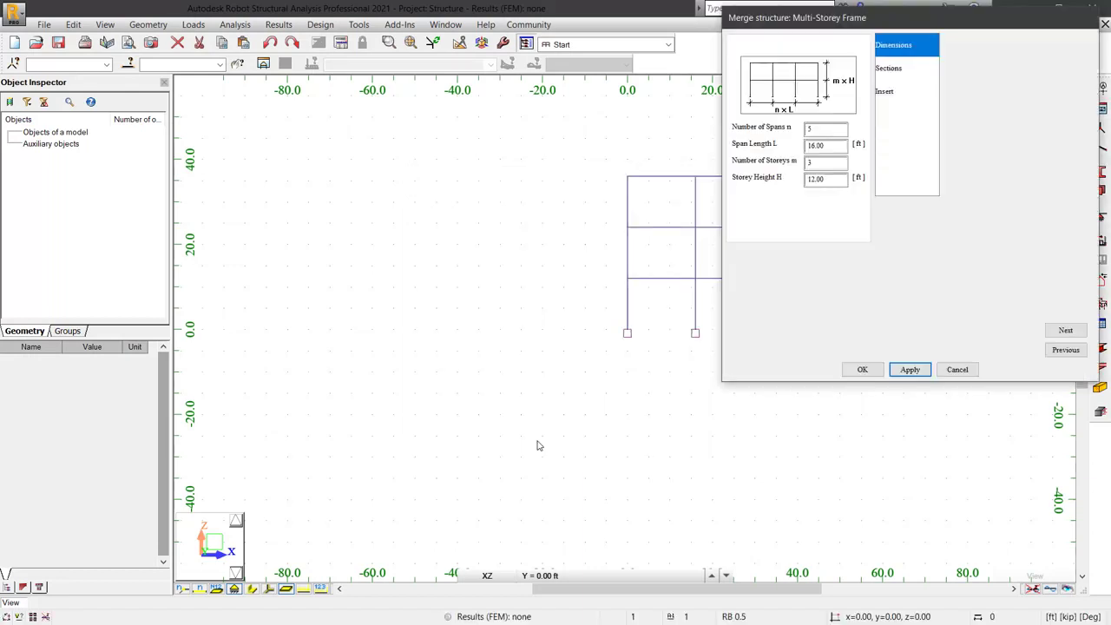
# - Set the library frame to 1 span of 30 ft and 1 storey of 18 ft
pyautogui.moveTo(824, 26); pyautogui.dragTo(362, 122)
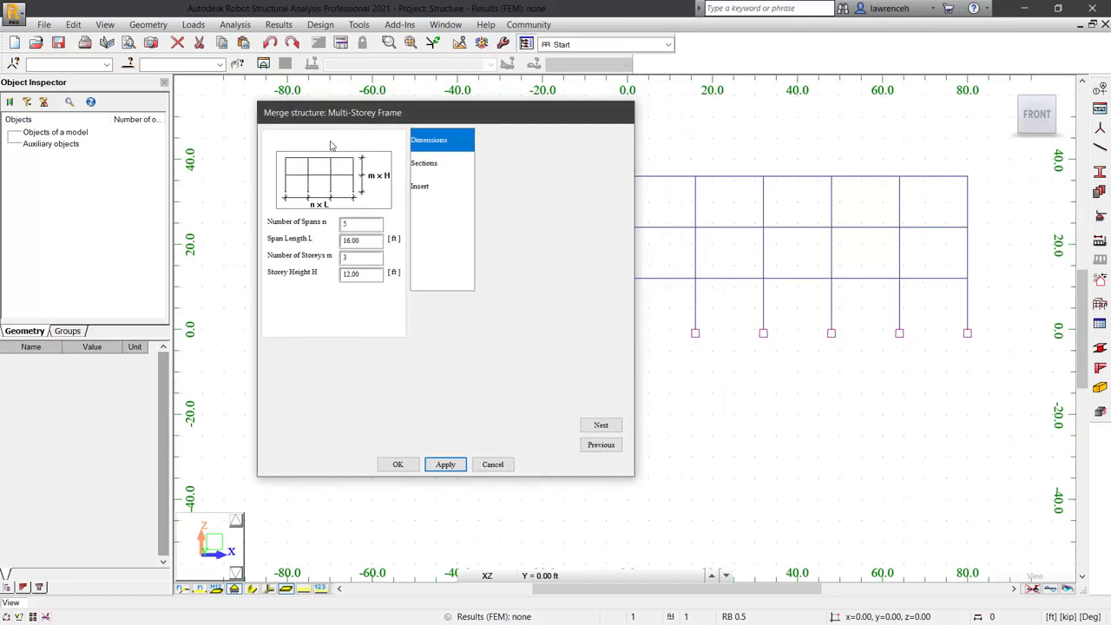
pyautogui.doubleClick(359, 222)
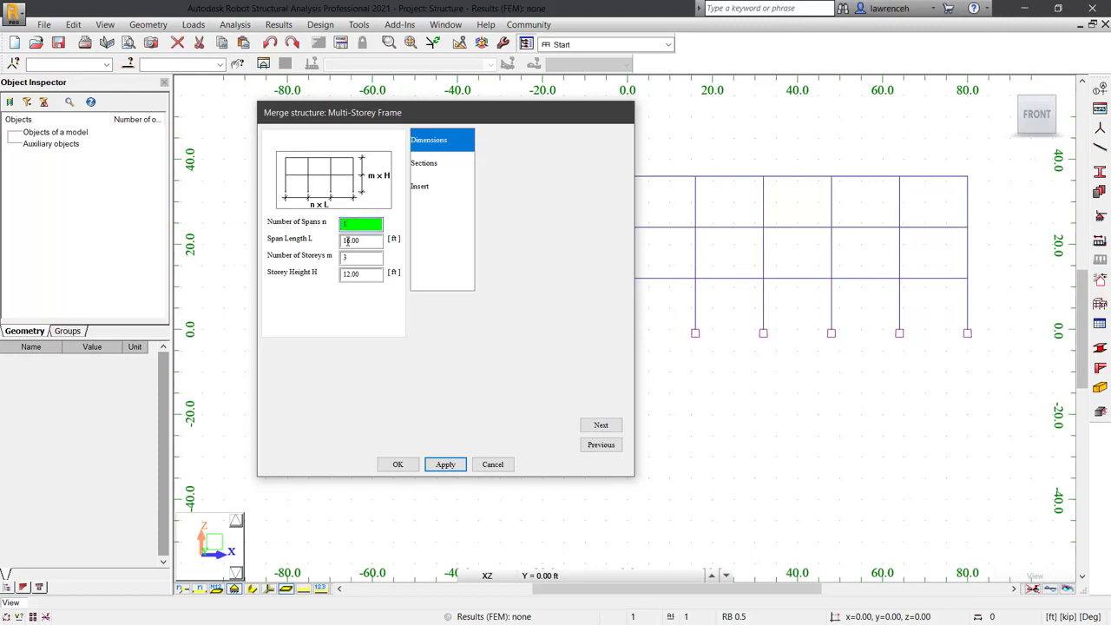
pyautogui.doubleClick(346, 240)
pyautogui.write('30')
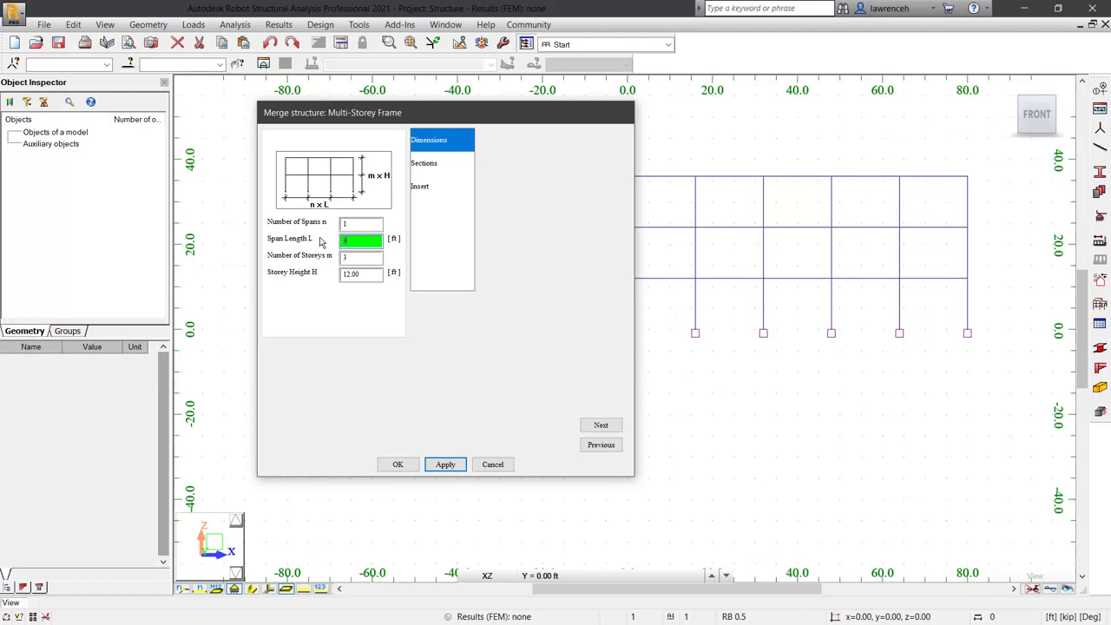
pyautogui.doubleClick(359, 259)
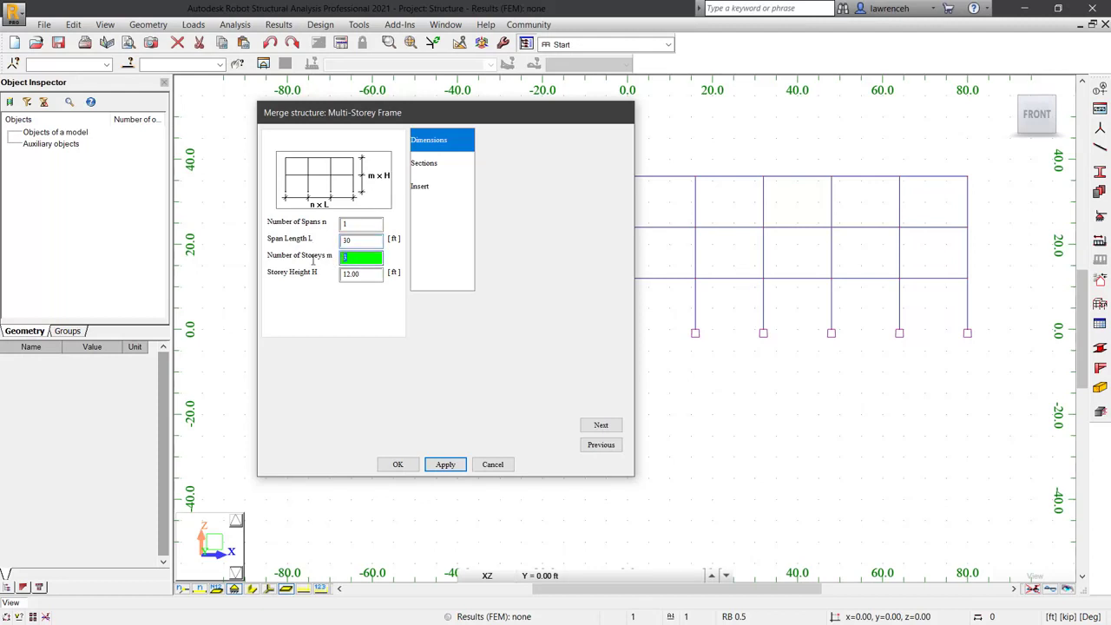
pyautogui.press('Tab')
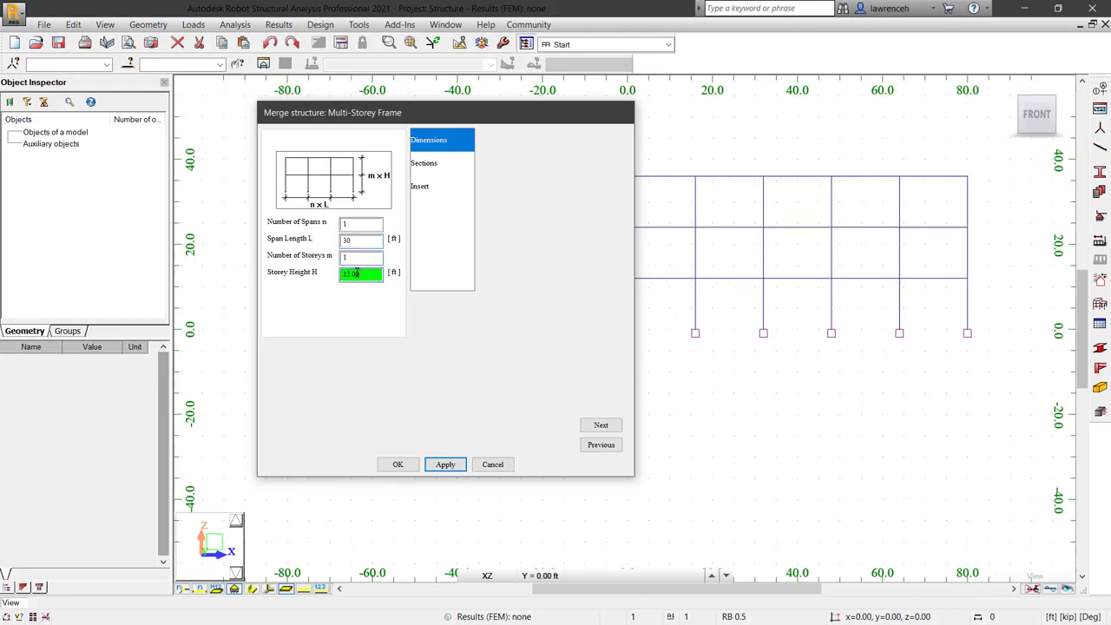
pyautogui.write('18')
# - Assign the AISC 15.0 section W 10x49 to the frame's columns
pyautogui.click(438, 165)
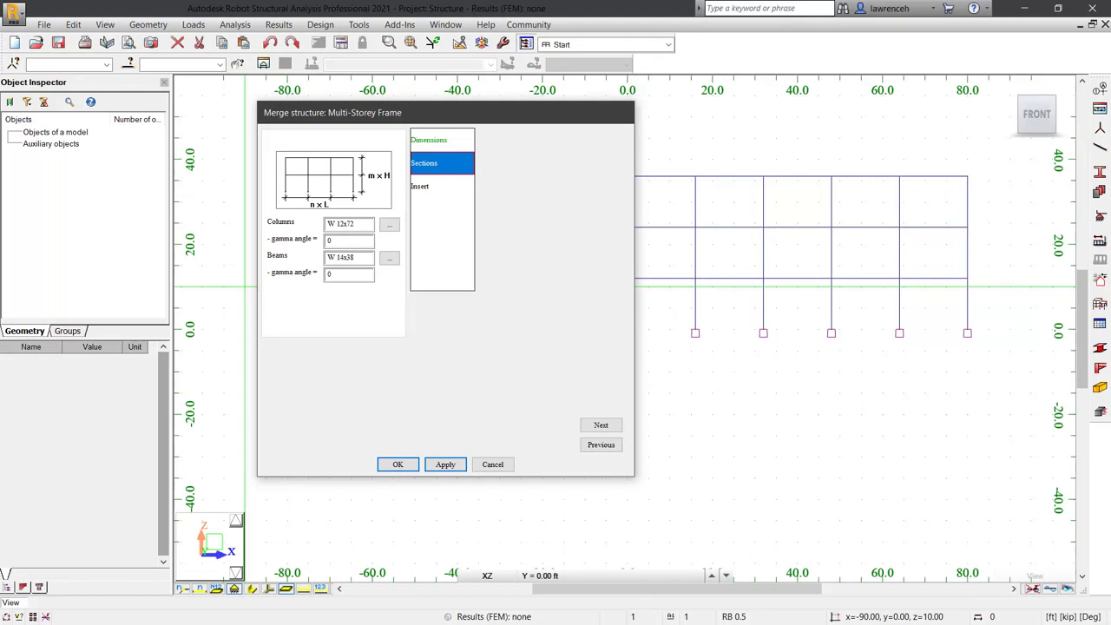
pyautogui.click(390, 227)
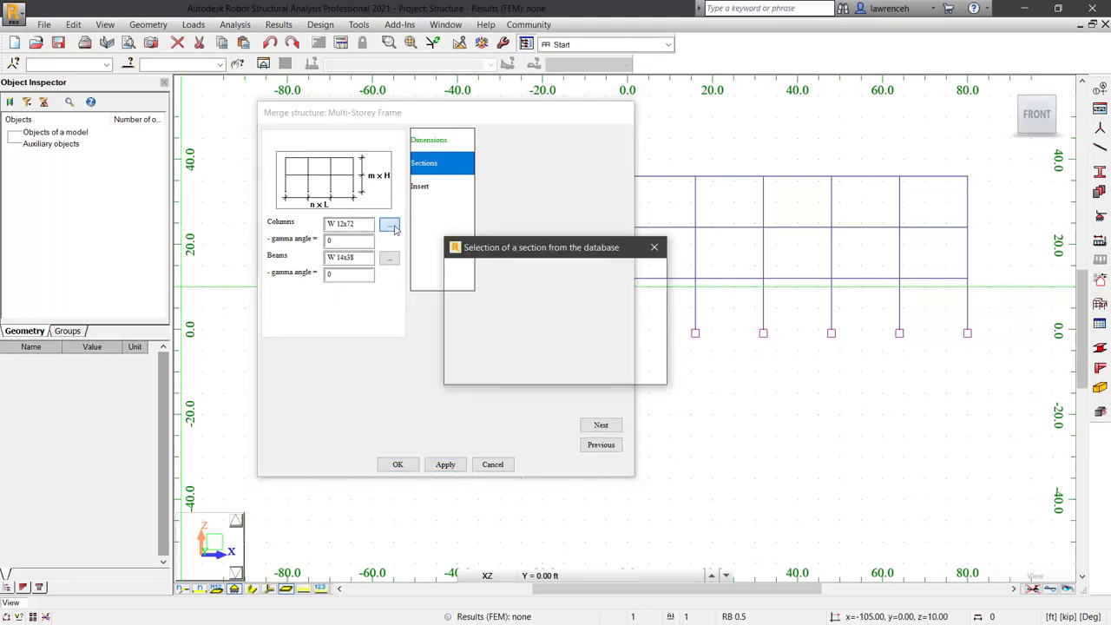
pyautogui.click(573, 314)
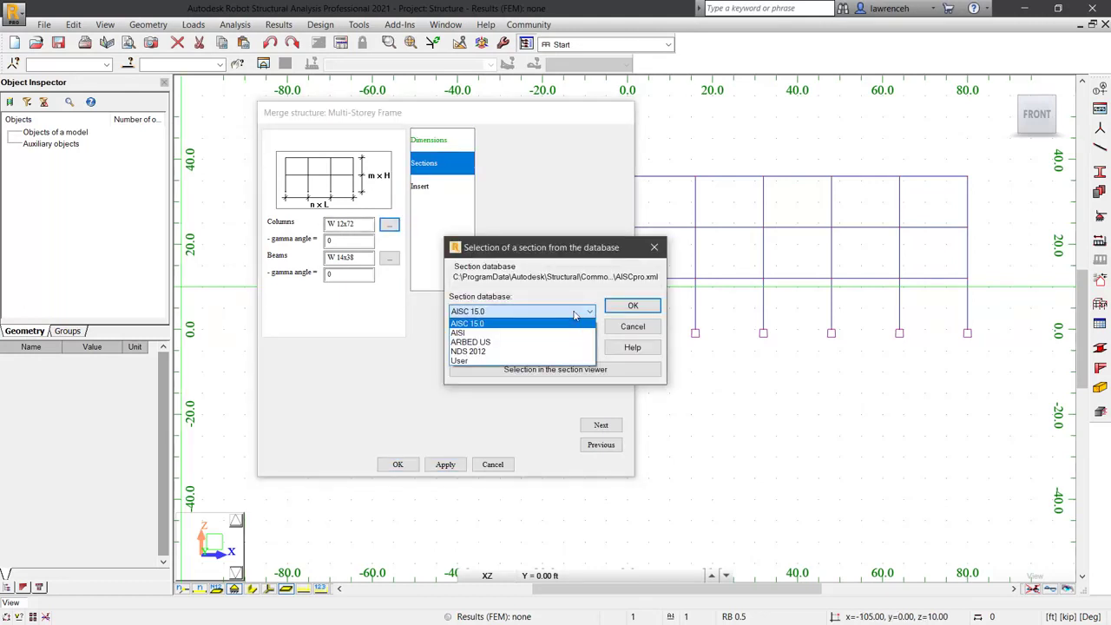
pyautogui.click(575, 319)
pyautogui.click(579, 342)
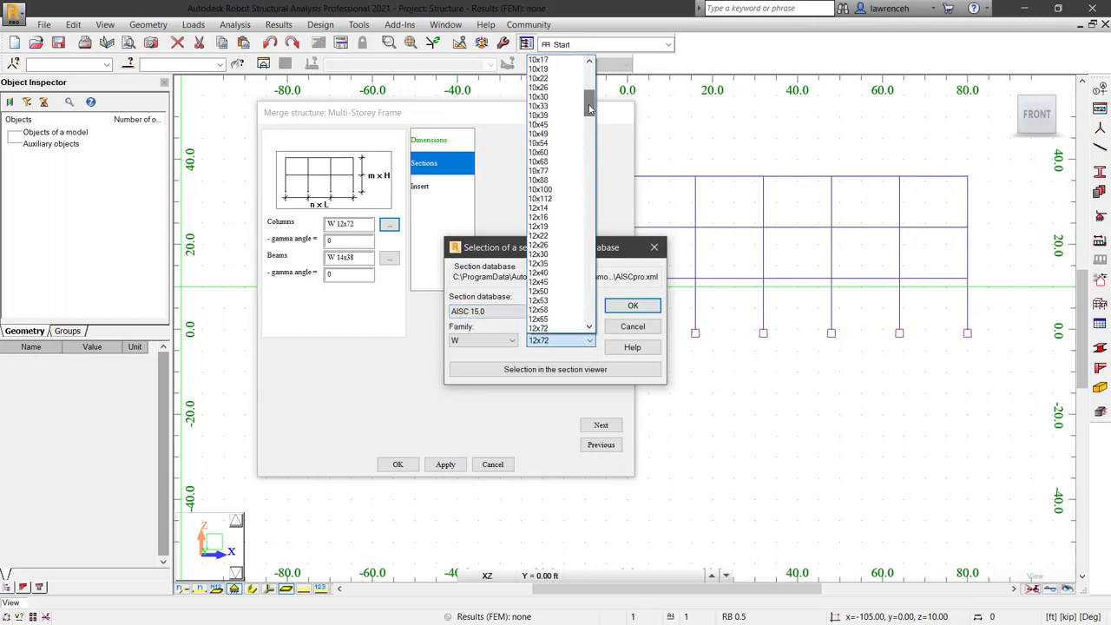
pyautogui.moveTo(590, 106); pyautogui.dragTo(590, 100)
pyautogui.click(557, 135)
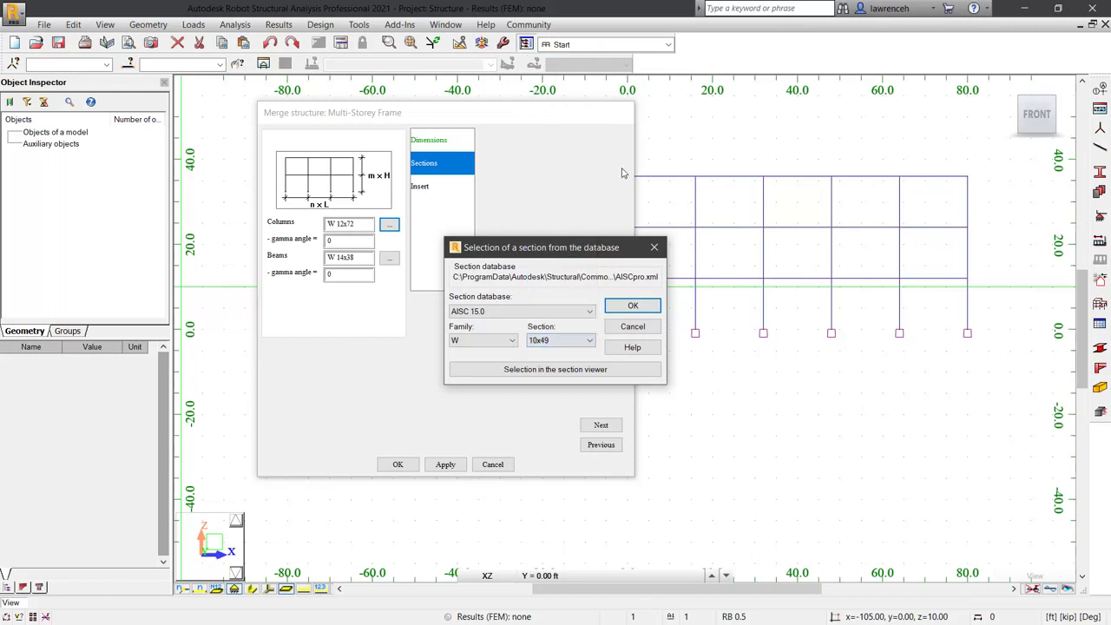
pyautogui.click(634, 307)
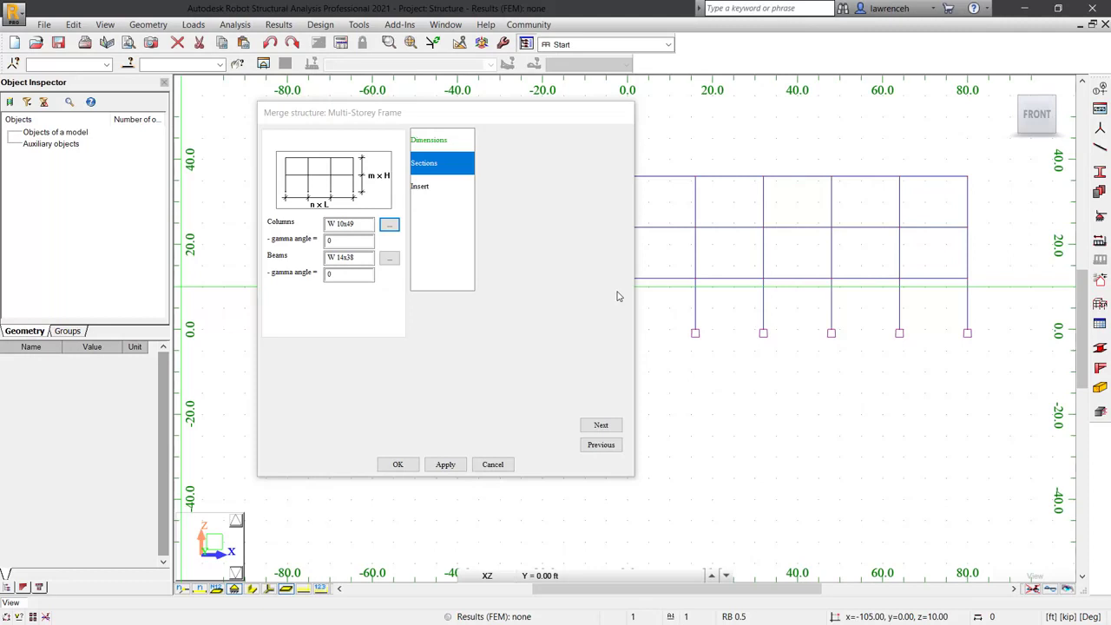
# - Assign section W 16x36 to the frame's beams
pyautogui.click(390, 259)
pyautogui.click(566, 342)
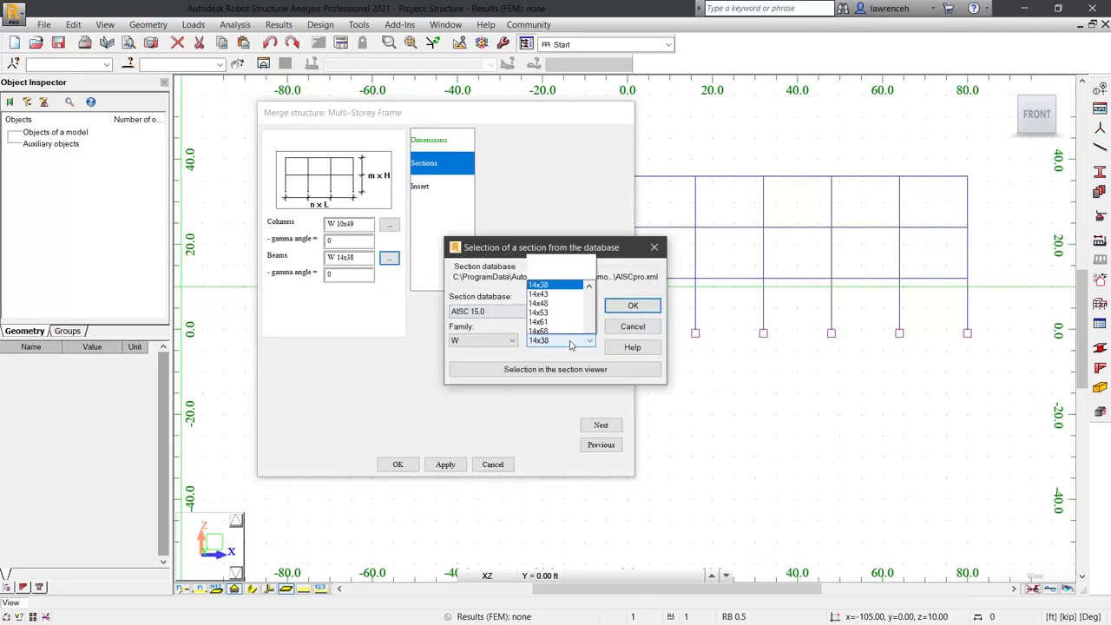
pyautogui.moveTo(591, 150)
pyautogui.mouseDown()
pyautogui.moveTo(599, 134)
pyautogui.moveTo(599, 165)
pyautogui.mouseUp()
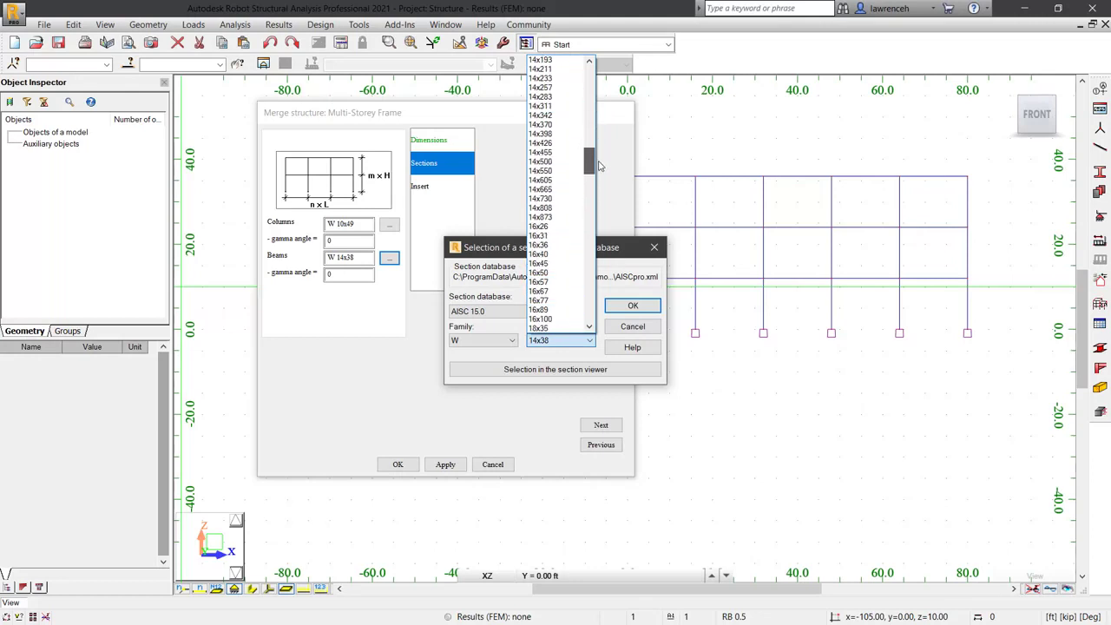
pyautogui.click(539, 246)
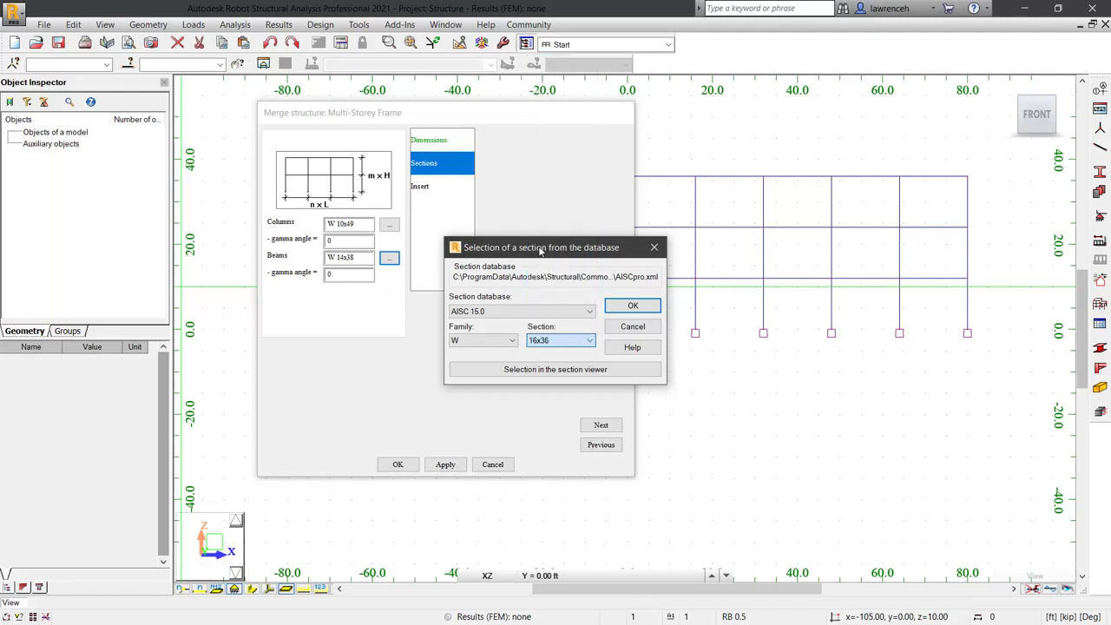
pyautogui.click(627, 309)
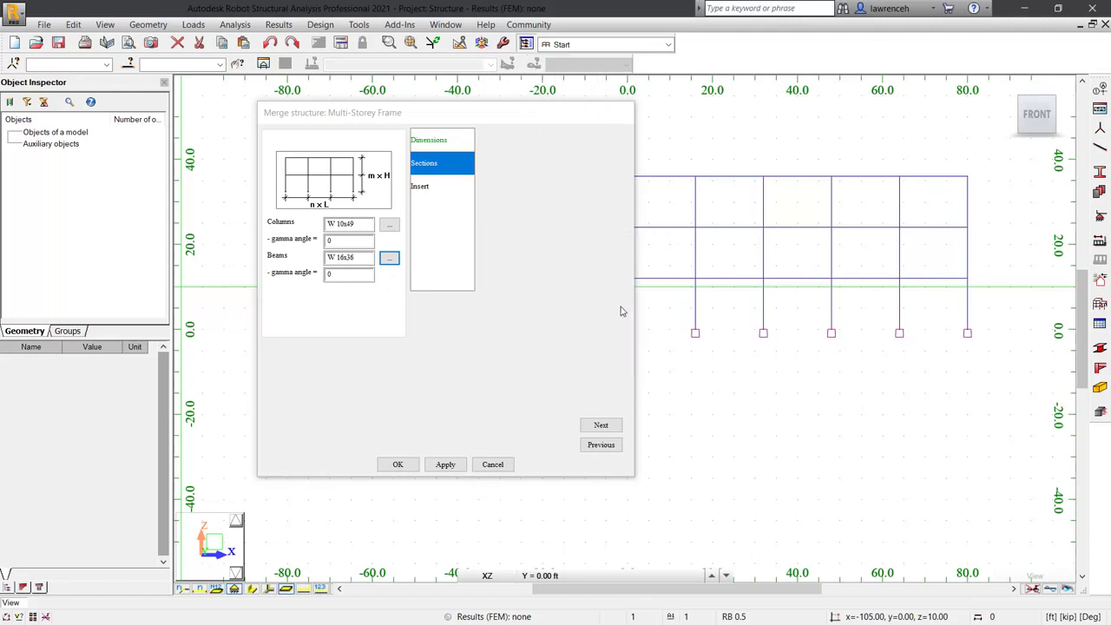
pyautogui.click(427, 191)
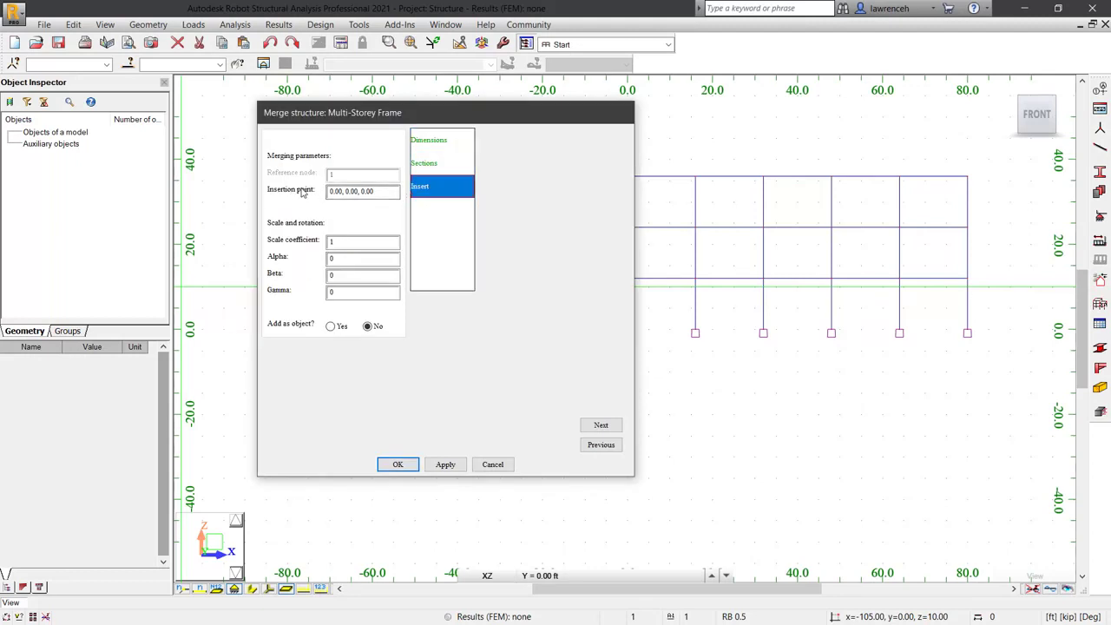
# - Keep insertion point 0,0,0 and merge the 30 ft by 18 ft portal frame
pyautogui.click(338, 191)
pyautogui.click(385, 192)
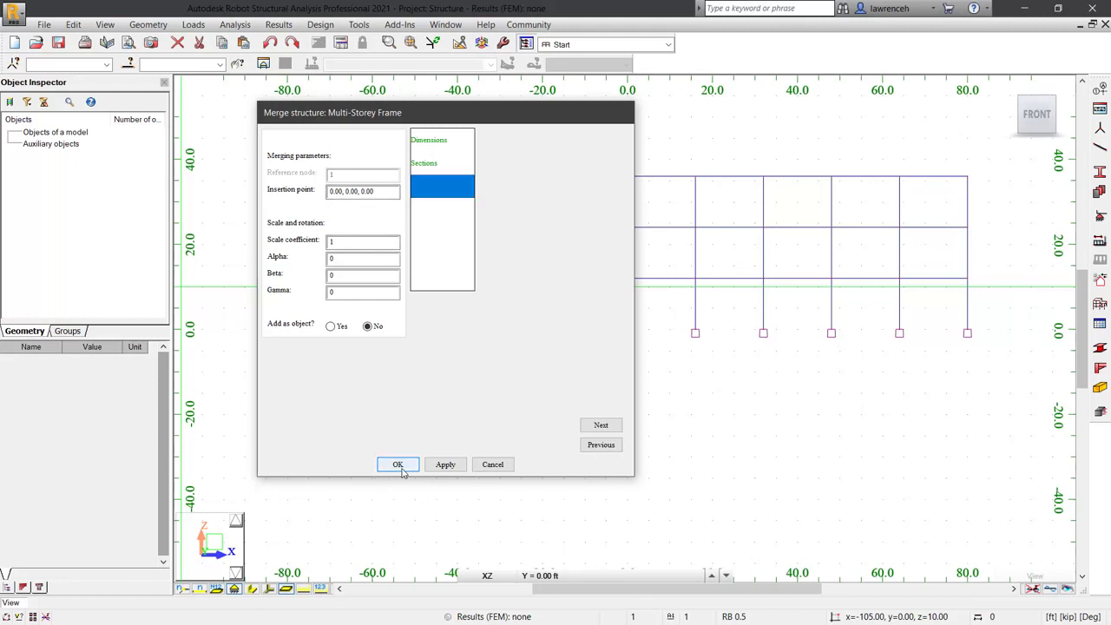
pyautogui.click(399, 466)
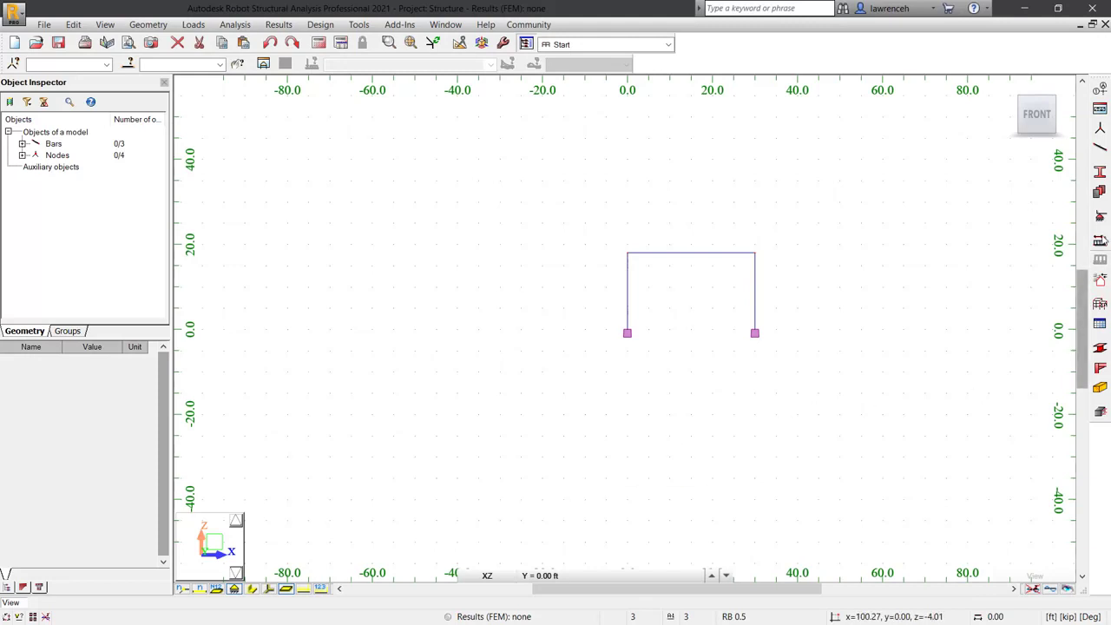
# - Add pinned supports at the left and right column base nodes
pyautogui.click(1106, 219)
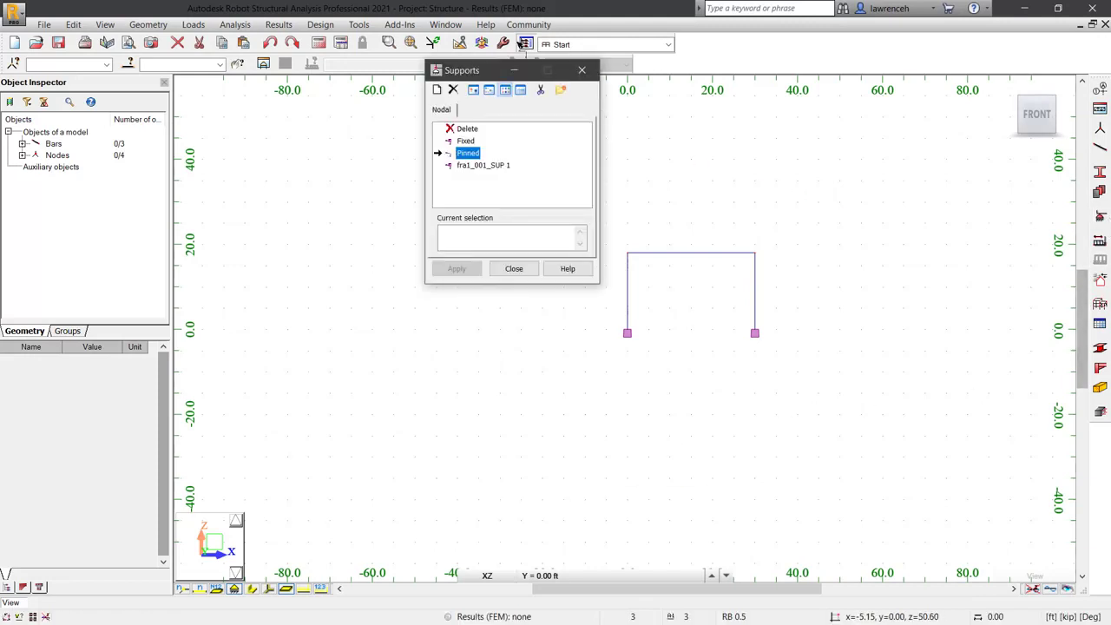
pyautogui.click(469, 154)
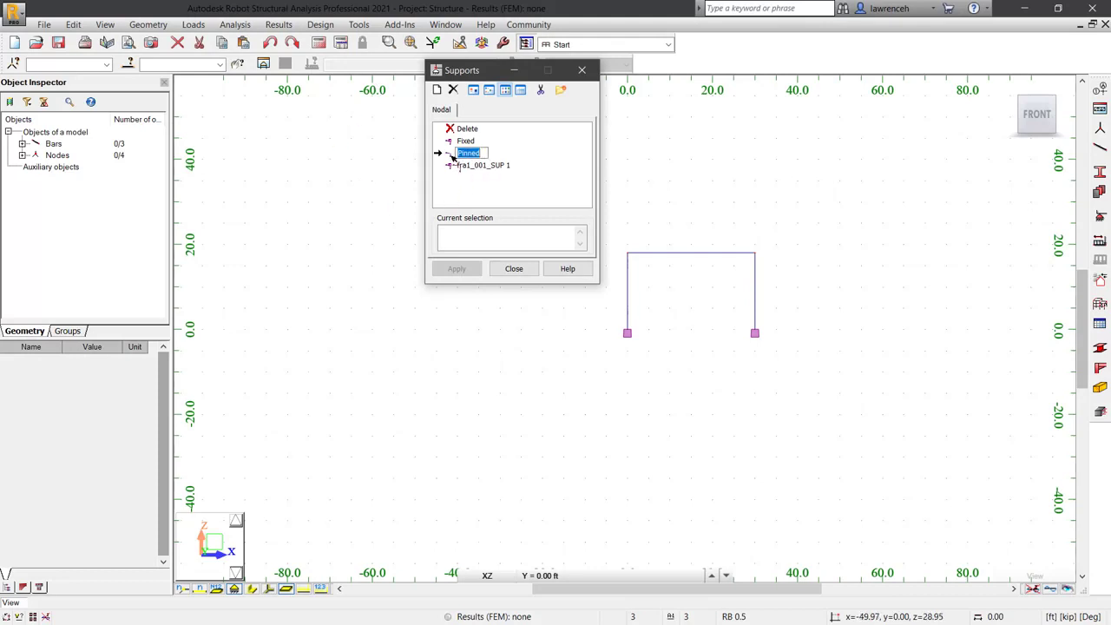
pyautogui.click(628, 333)
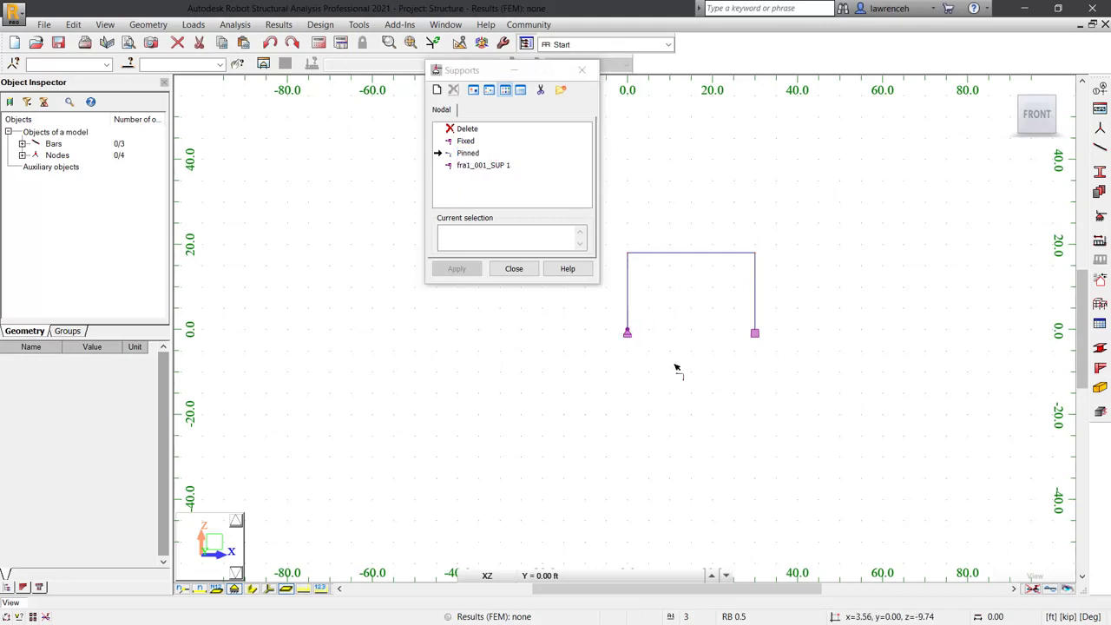
pyautogui.click(755, 333)
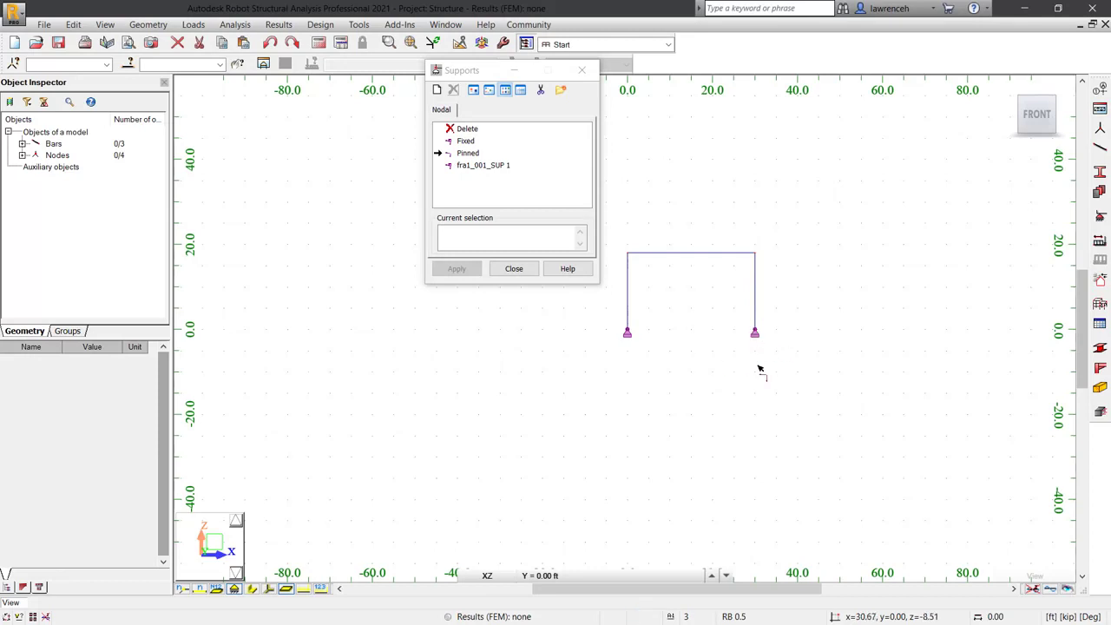
pyautogui.click(515, 269)
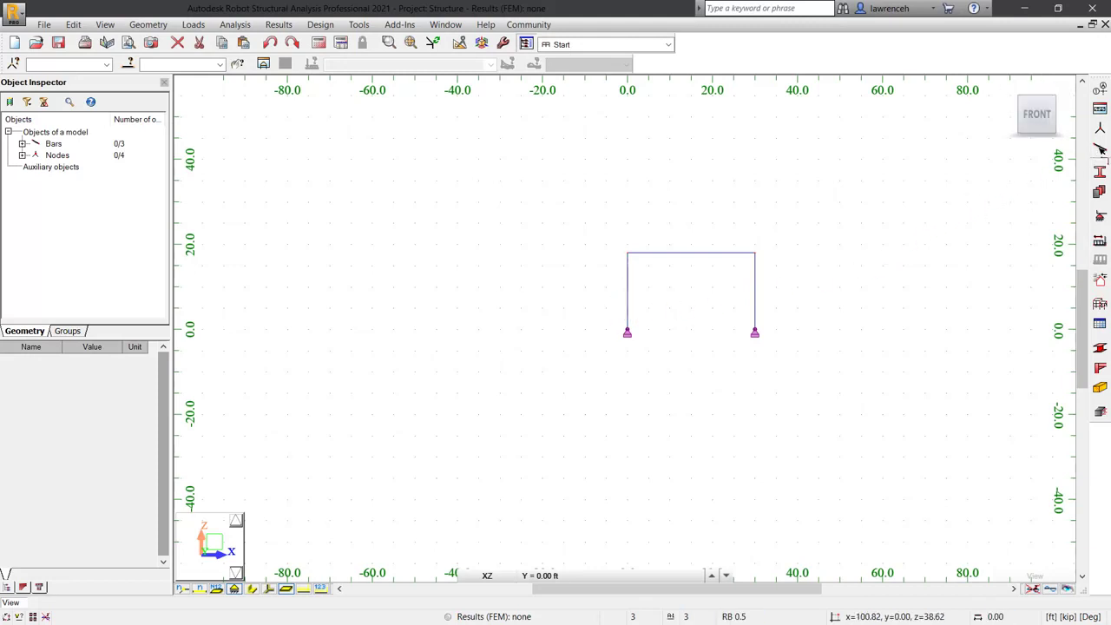
# - Assign STEEL A992-50 to sections W 10x49 and W 16x36, confirming the change
pyautogui.click(1099, 191)
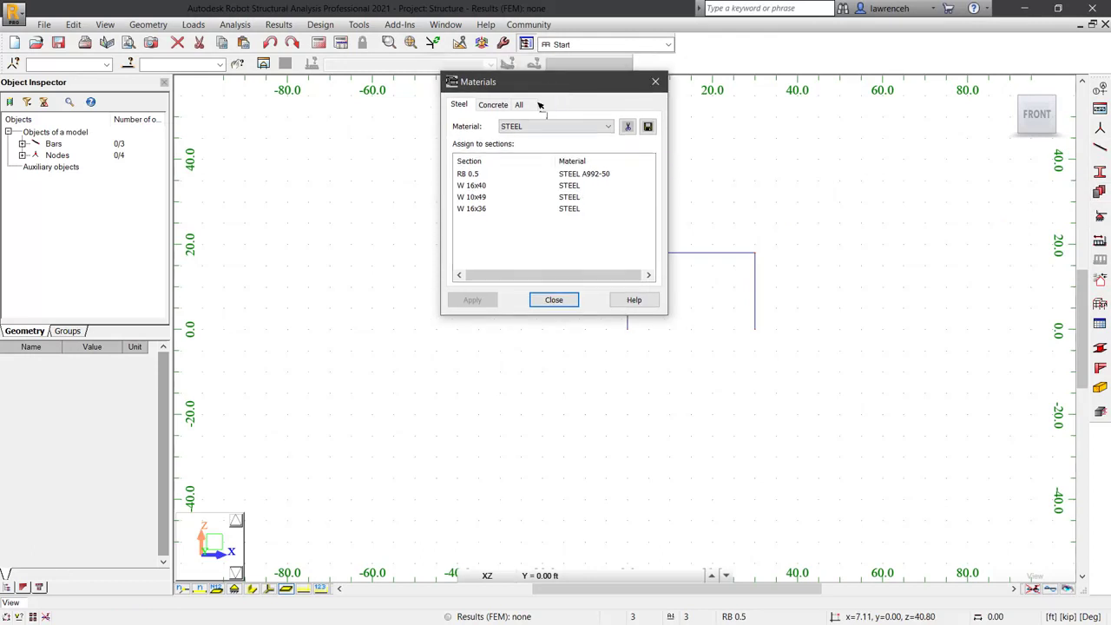
pyautogui.click(476, 199)
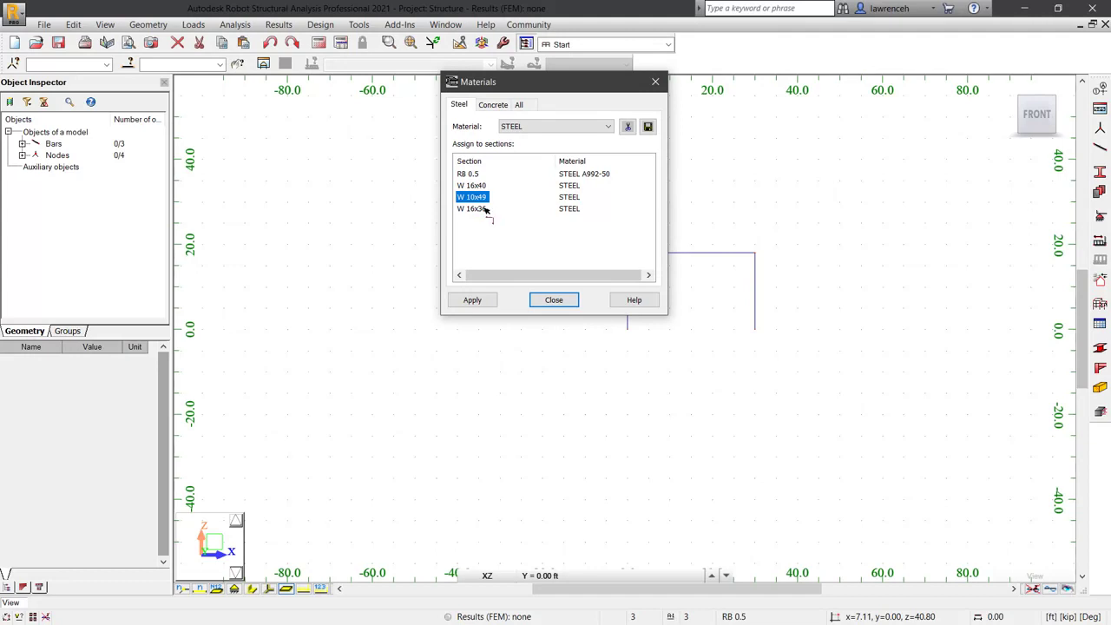
pyautogui.keyDown('shift'); pyautogui.click(480, 210); pyautogui.keyUp('shift')
pyautogui.click(611, 127)
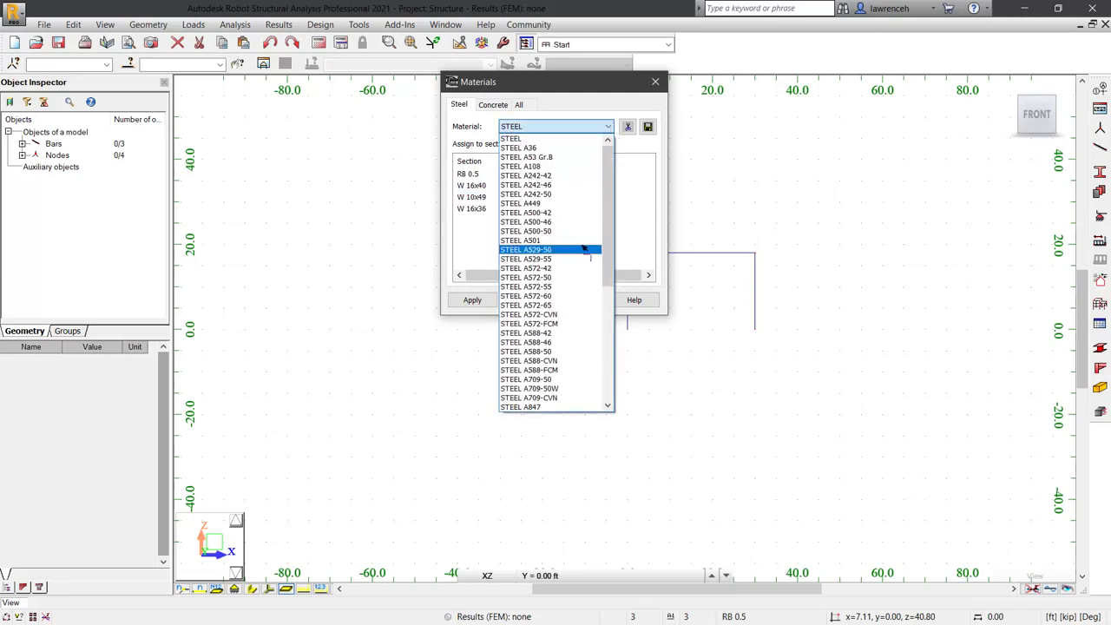
pyautogui.scroll(-4, 584, 252)
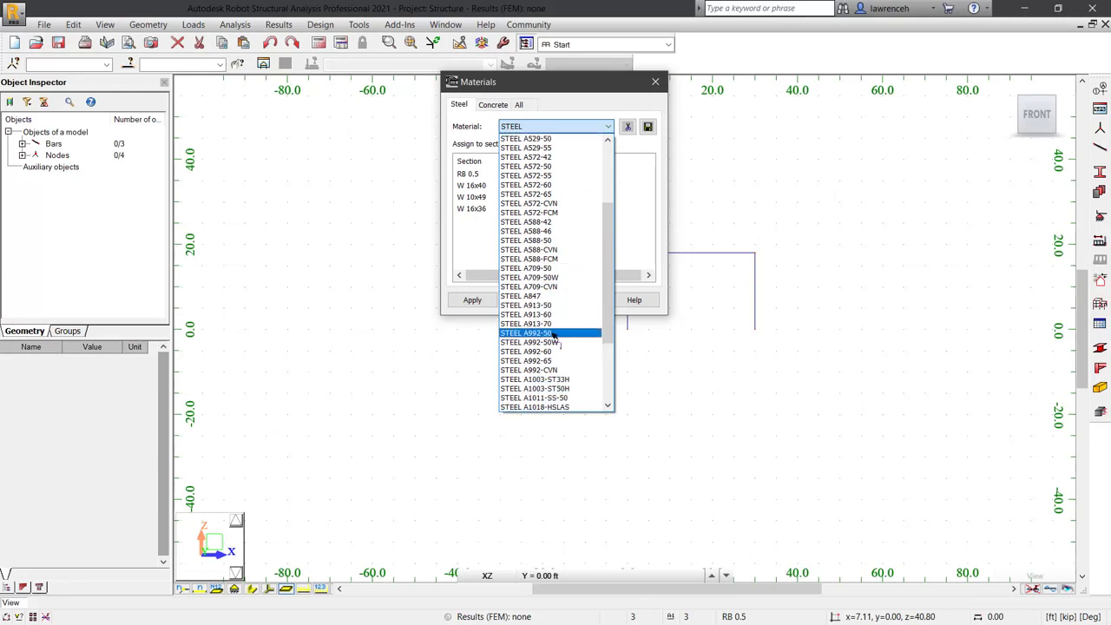
pyautogui.click(551, 334)
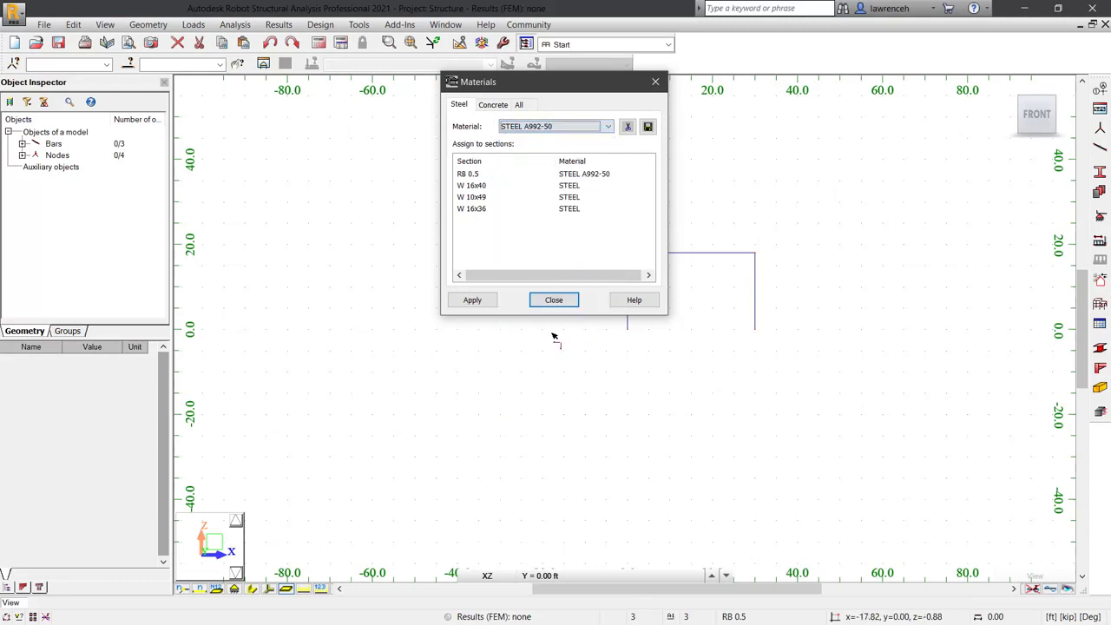
pyautogui.click(475, 299)
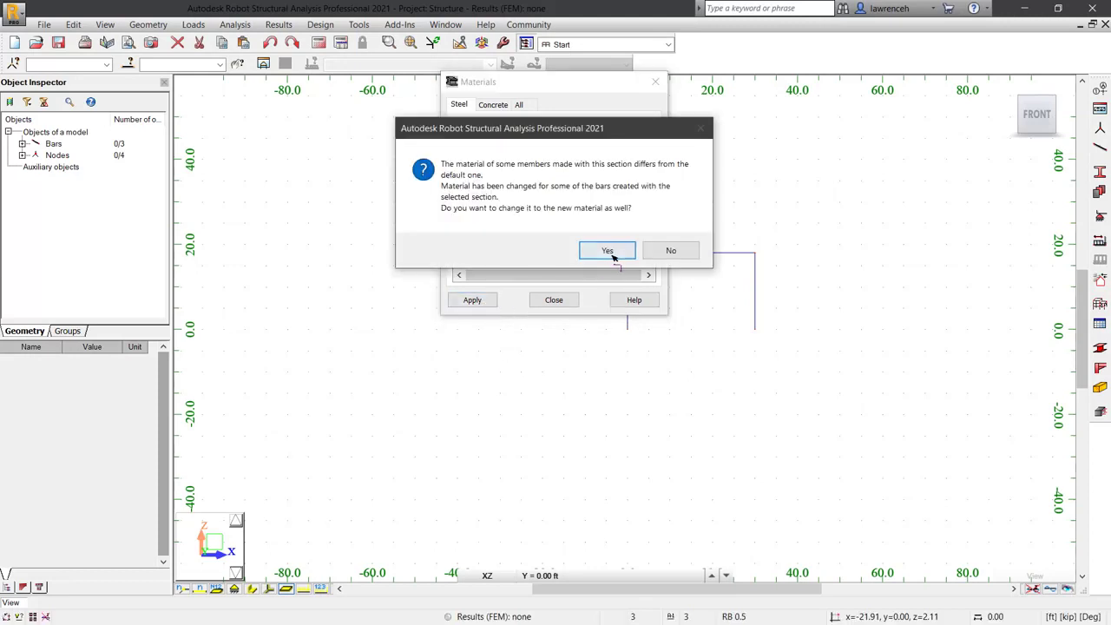
pyautogui.click(609, 252)
pyautogui.click(554, 300)
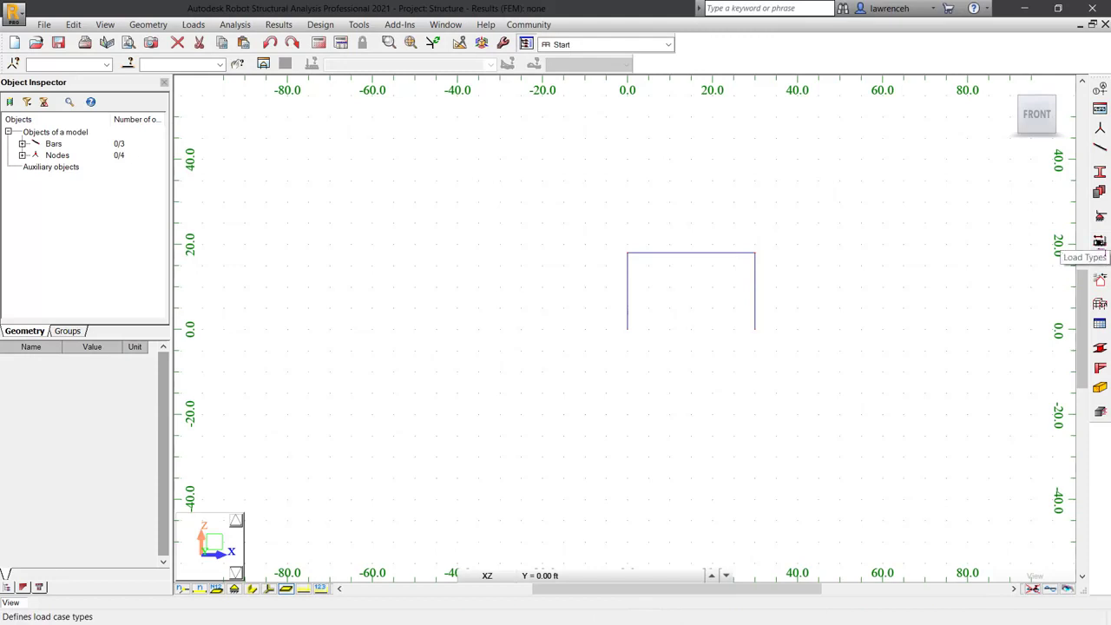
# - Add the dead load case DL1
pyautogui.click(1099, 246)
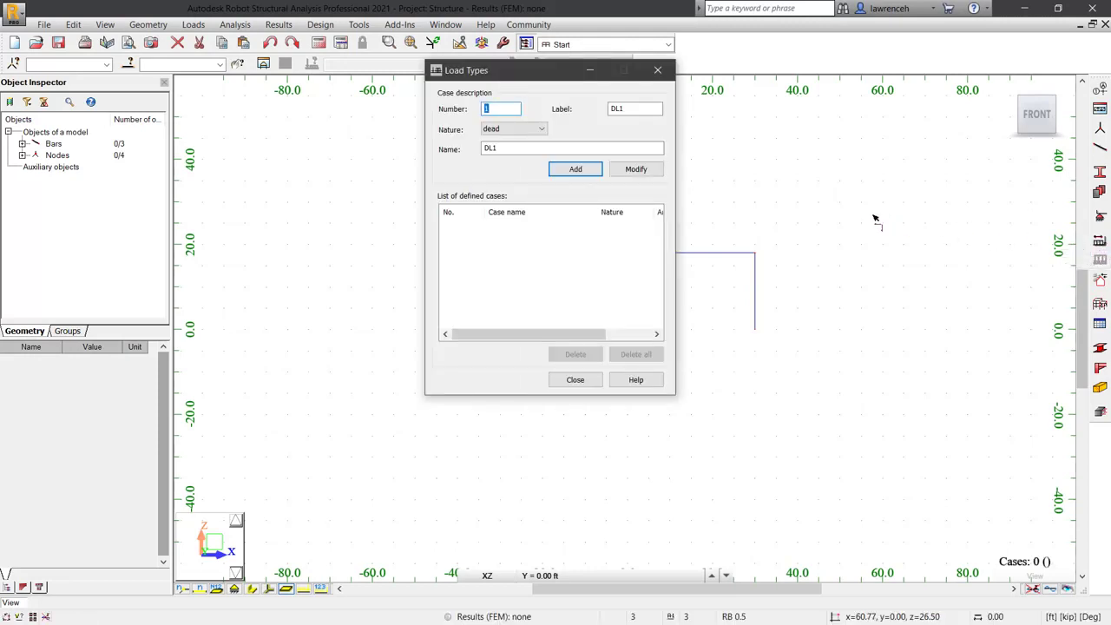
pyautogui.click(517, 149)
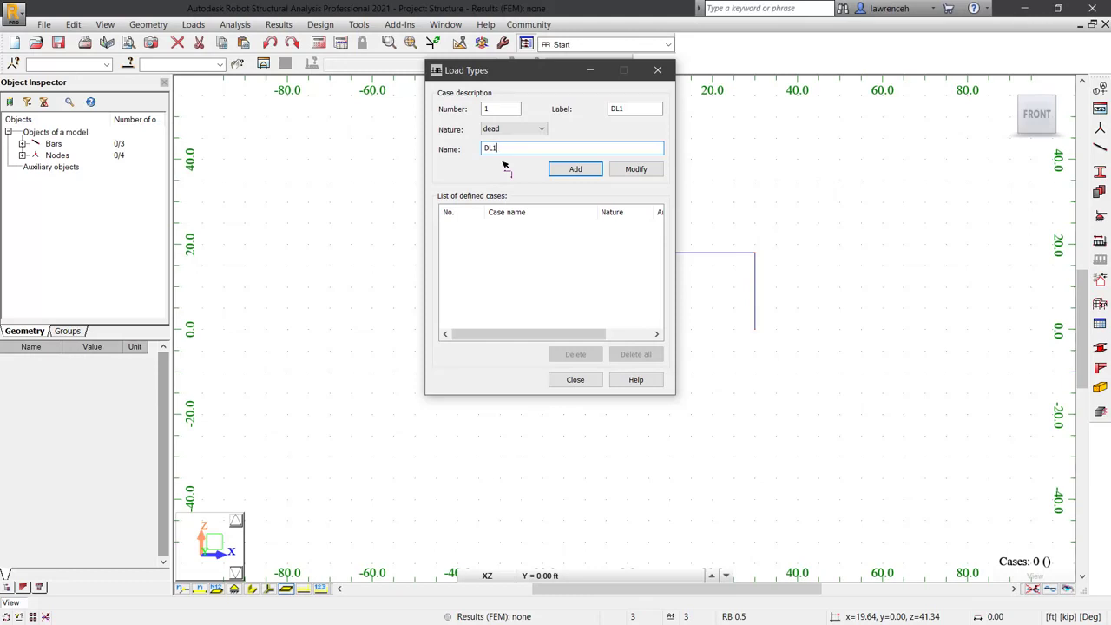
pyautogui.click(577, 170)
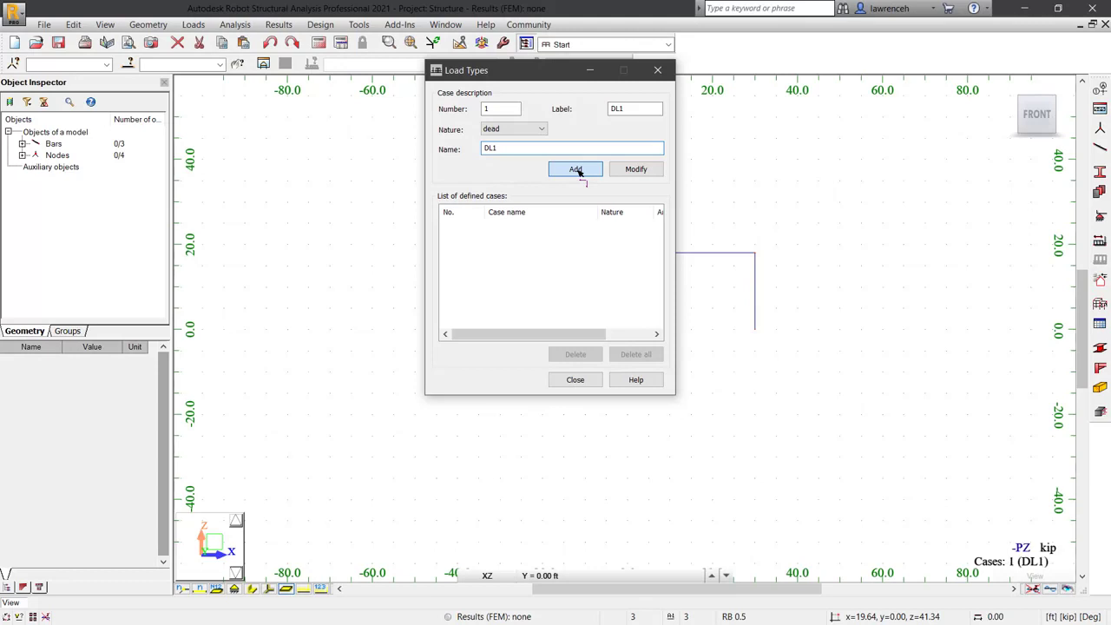
# - Add live load case LL1 and wind load case WIND1
pyautogui.click(543, 129)
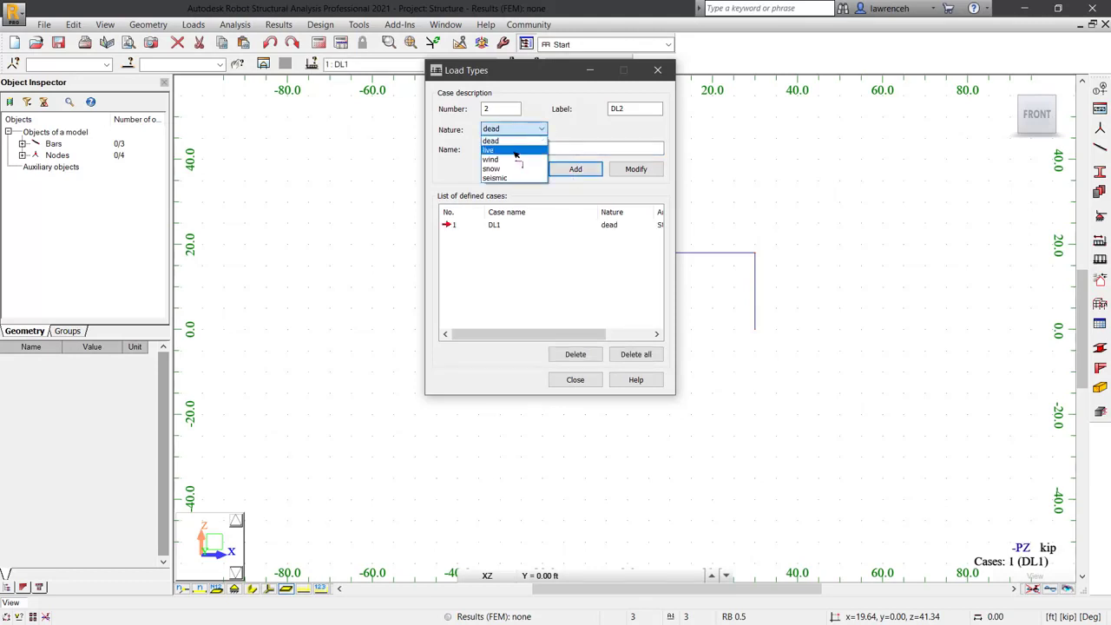
pyautogui.click(529, 150)
pyautogui.press('Return')
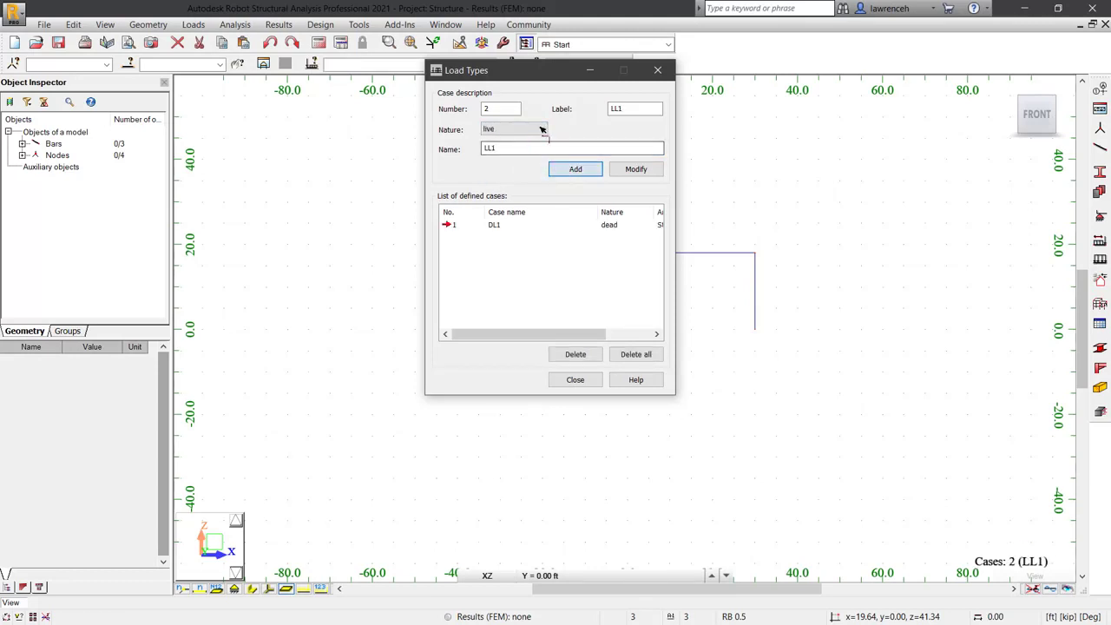
pyautogui.click(541, 129)
pyautogui.click(512, 159)
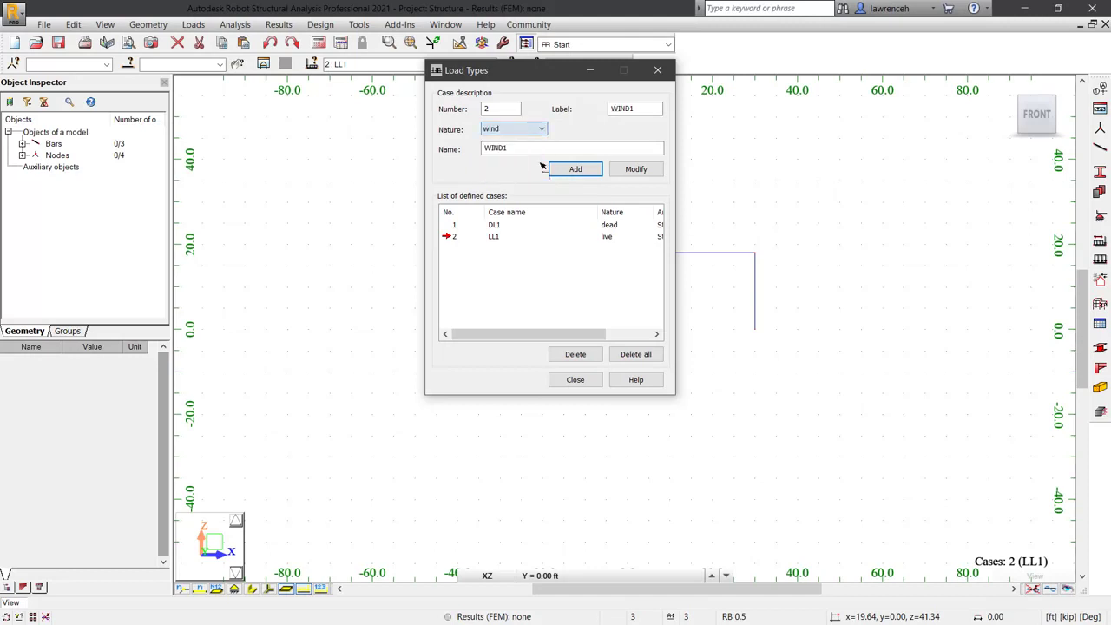
pyautogui.click(582, 169)
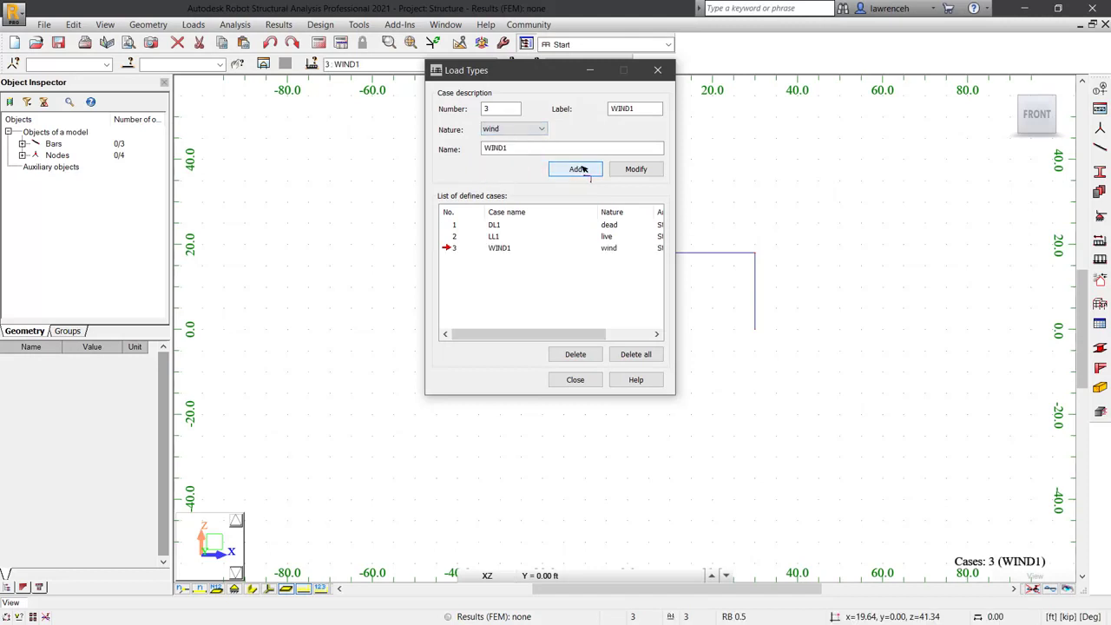
pyautogui.click(574, 380)
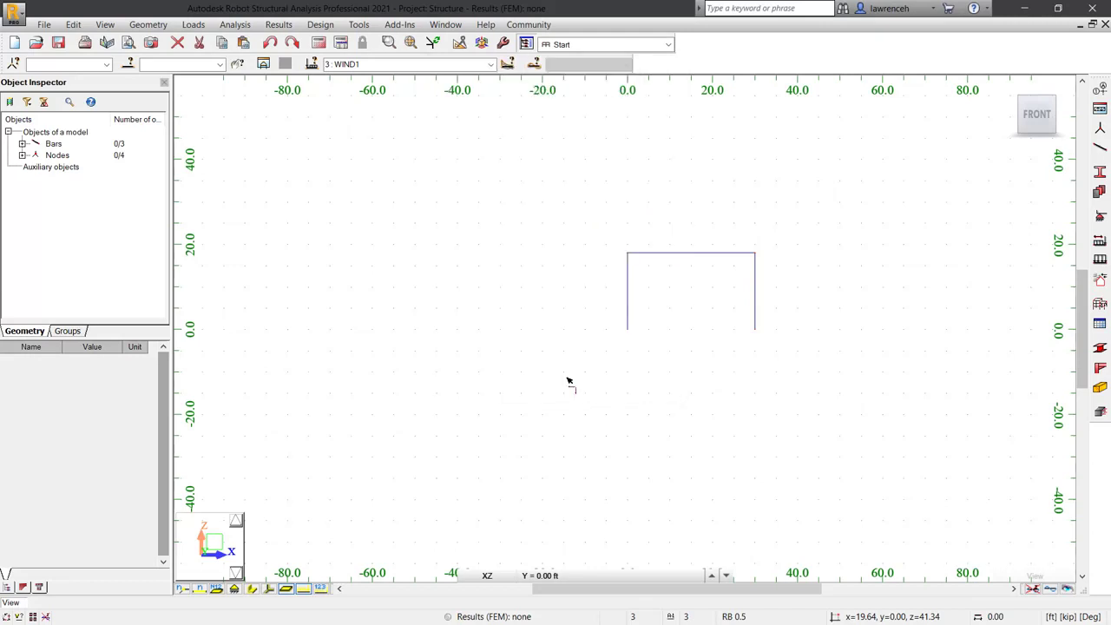
# - Start a uniform bar load definition with LL1 as the current load case
pyautogui.click(1104, 258)
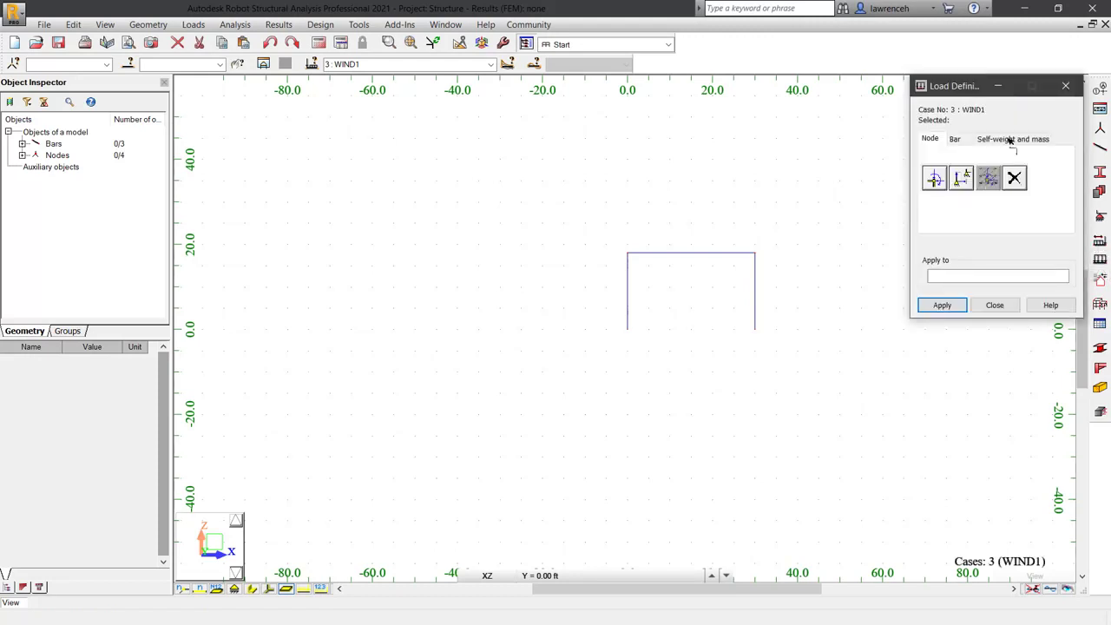
pyautogui.moveTo(954, 87); pyautogui.dragTo(867, 155)
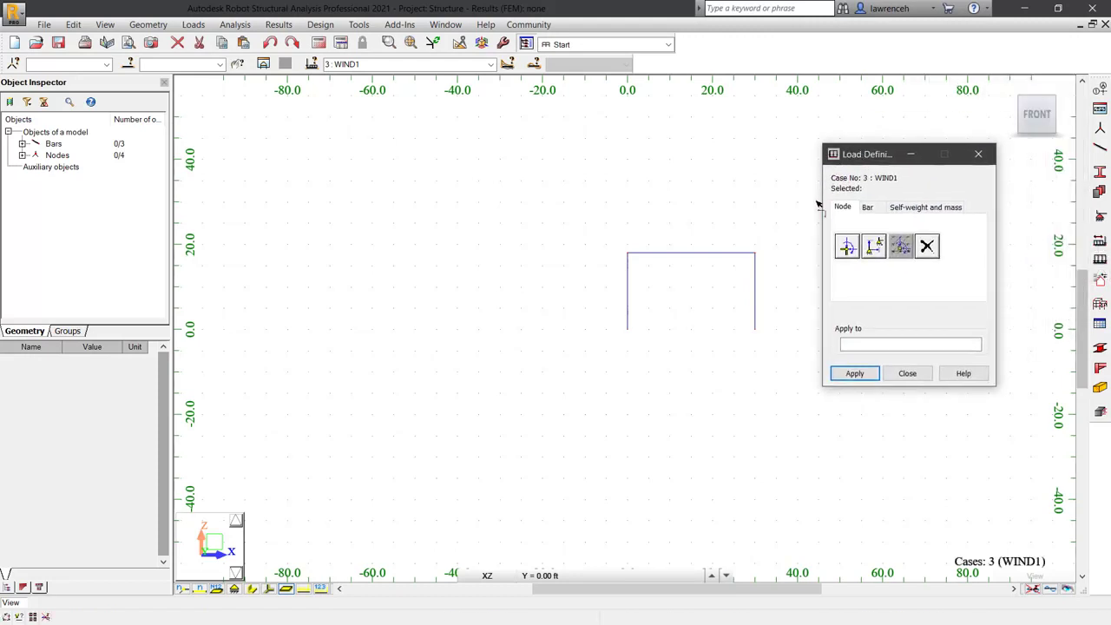
pyautogui.click(867, 208)
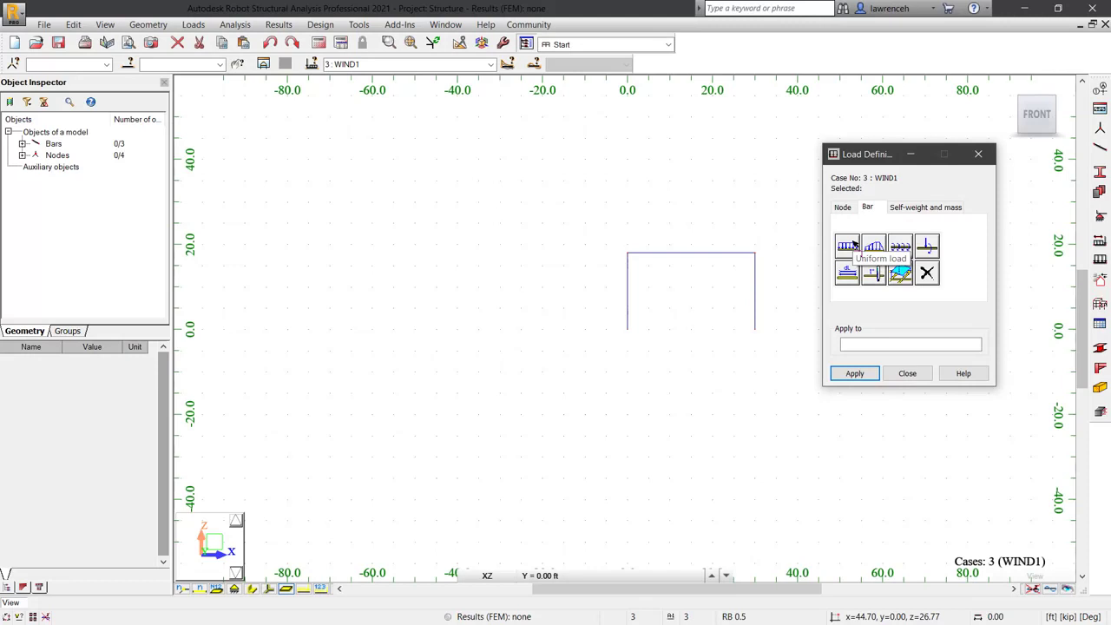
pyautogui.click(853, 247)
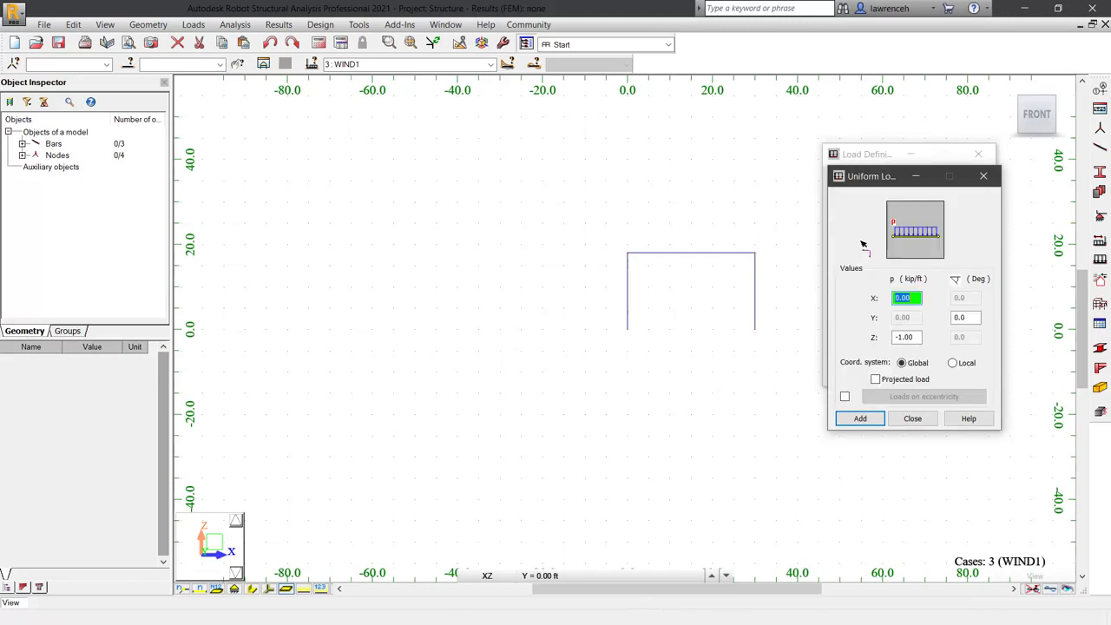
pyautogui.click(492, 65)
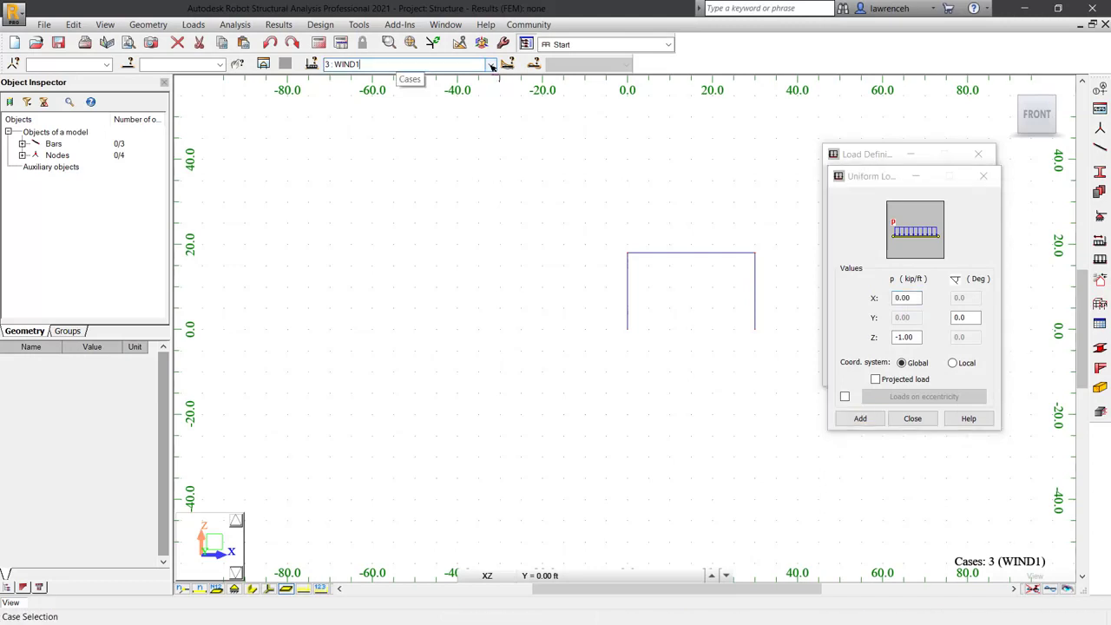
pyautogui.click(491, 66)
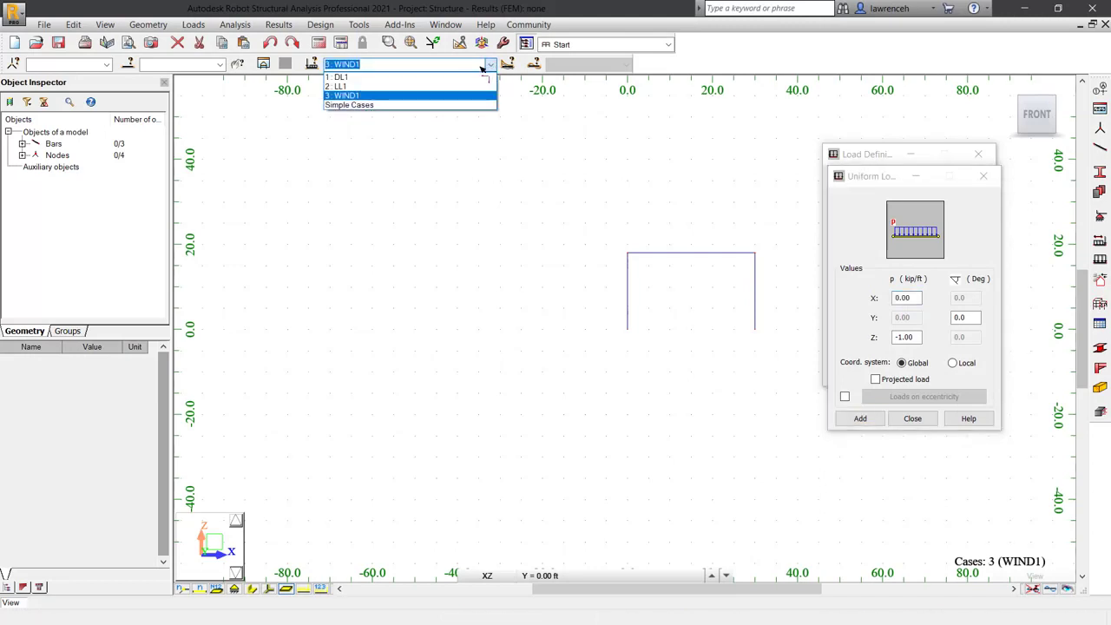
pyautogui.click(401, 87)
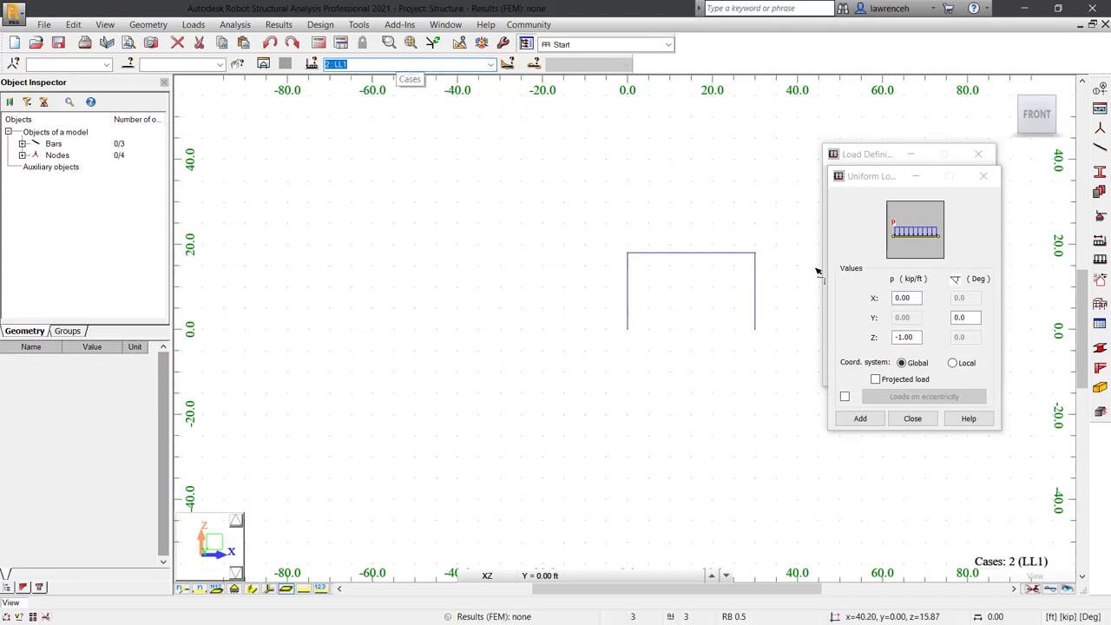
# - Apply a -1.00 kip/ft uniform Z load to the top beam, bar 10001
pyautogui.doubleClick(906, 338)
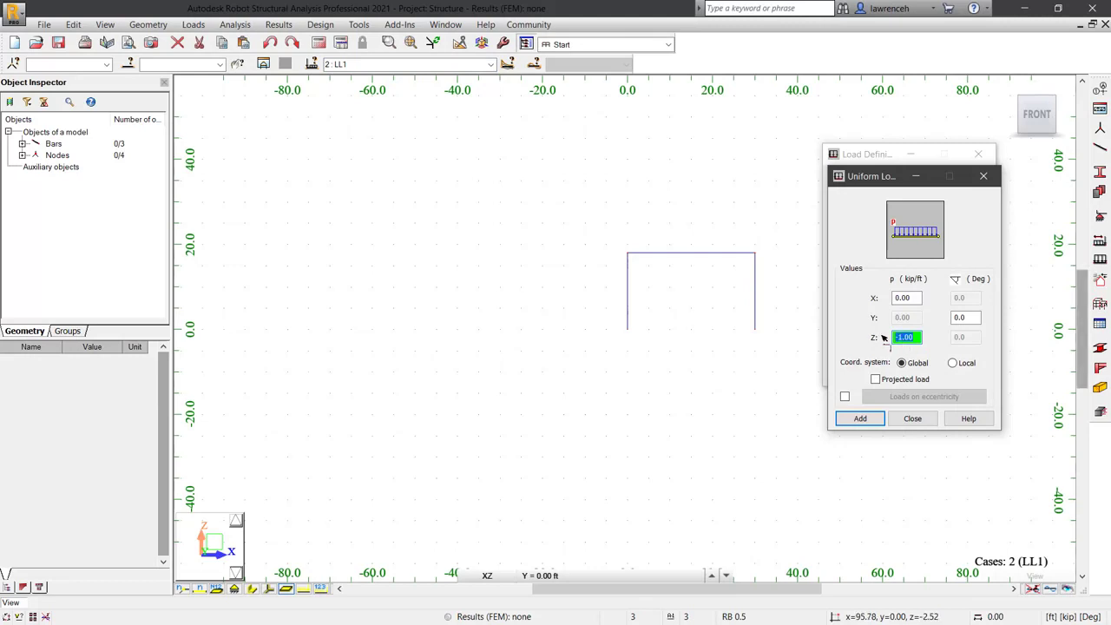
pyautogui.click(859, 419)
pyautogui.click(722, 254)
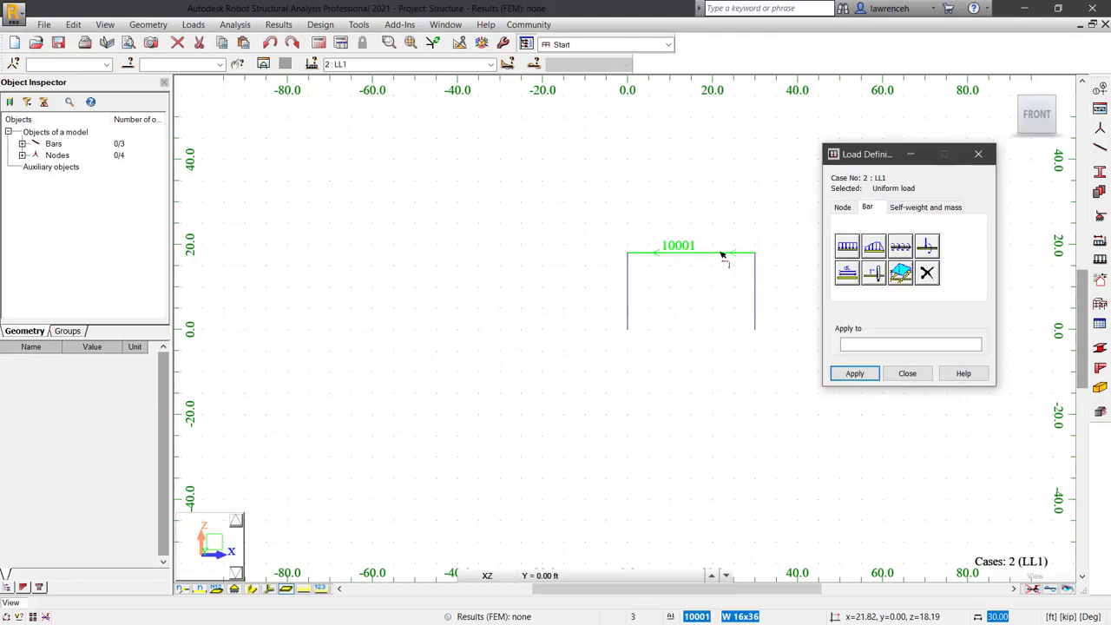
pyautogui.click(721, 254)
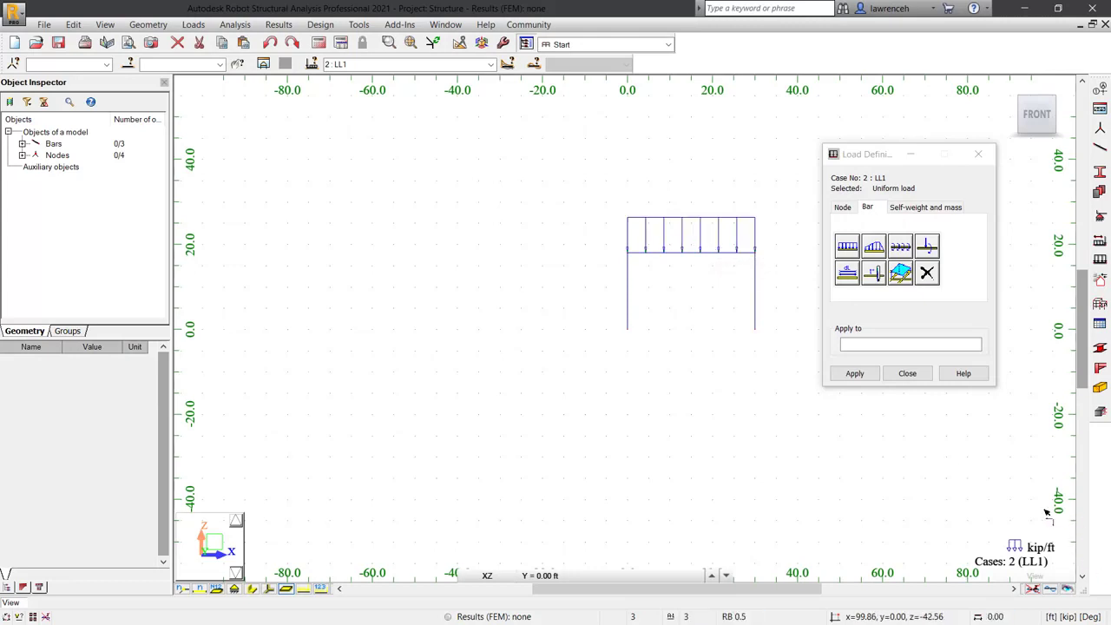
pyautogui.moveTo(1048, 579)
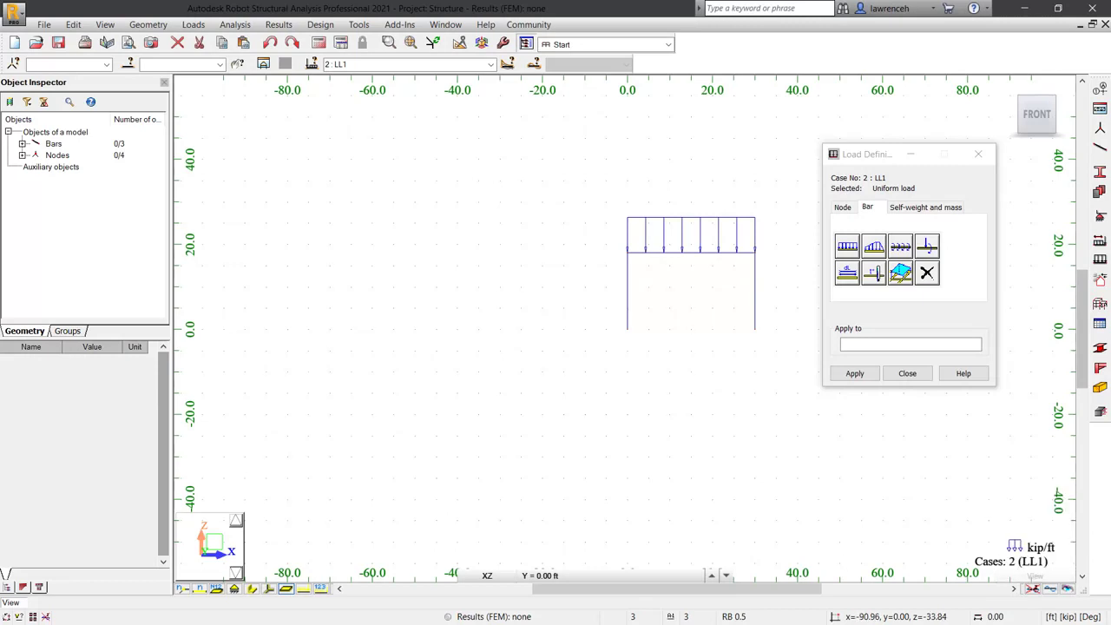
# - Apply a 1.00 kip X nodal force to top-left node 101 under case 3: WIND1, then close the dialog
pyautogui.click(854, 209)
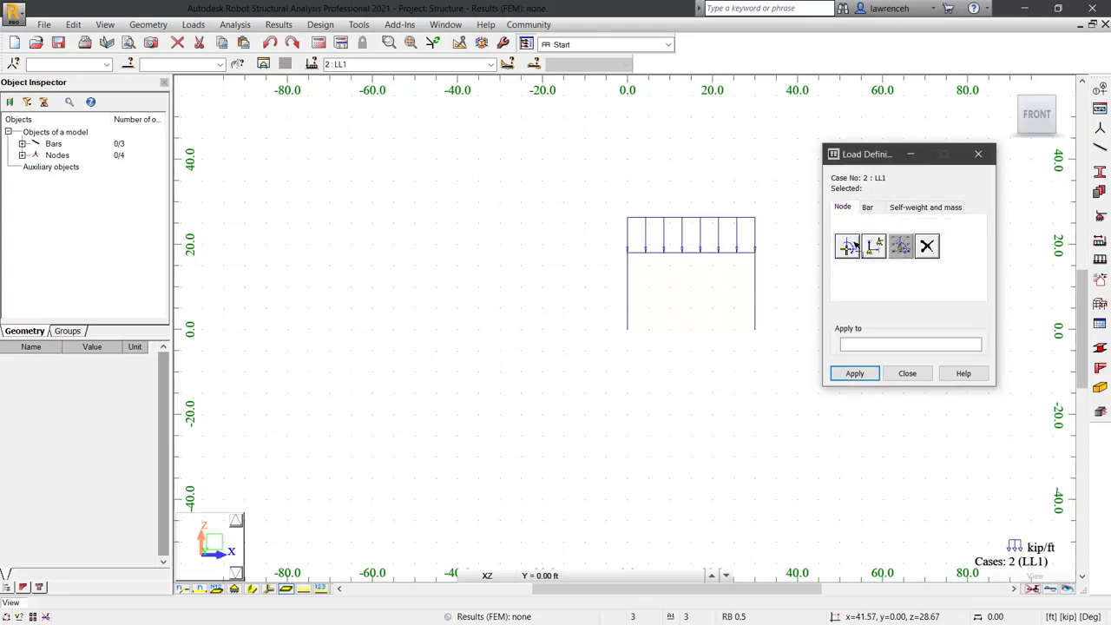
pyautogui.click(847, 246)
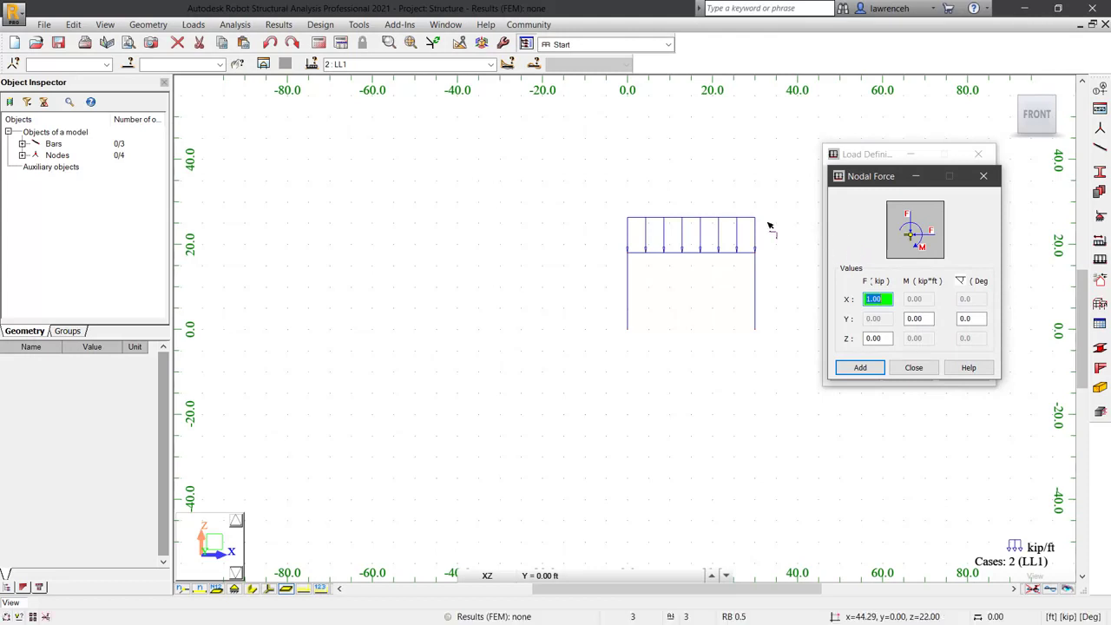
pyautogui.click(491, 65)
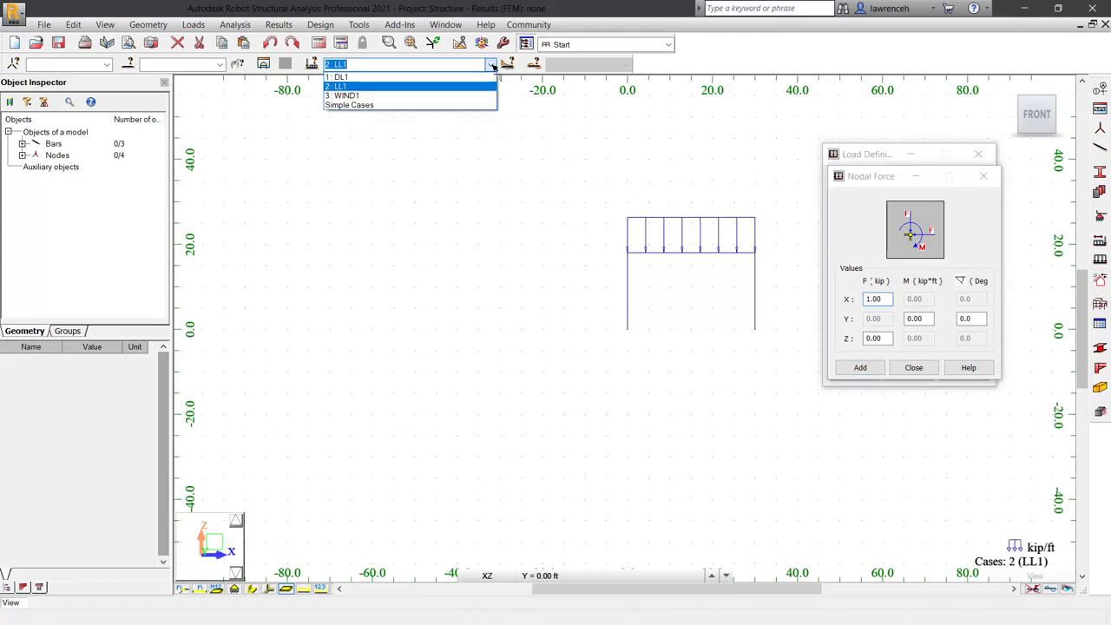
pyautogui.click(381, 96)
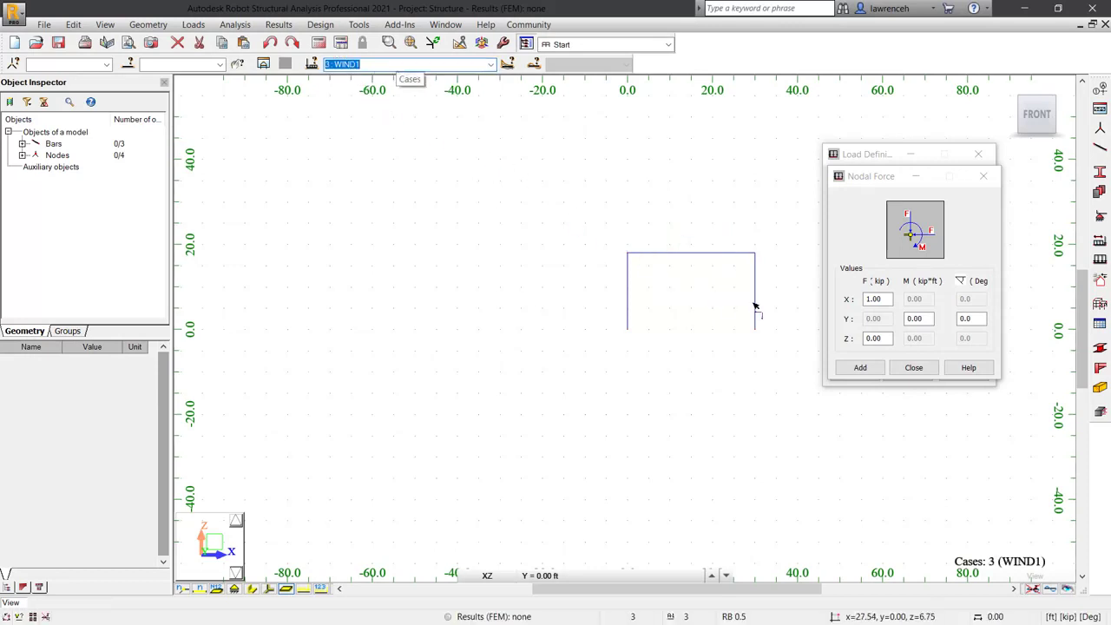
pyautogui.doubleClick(866, 299)
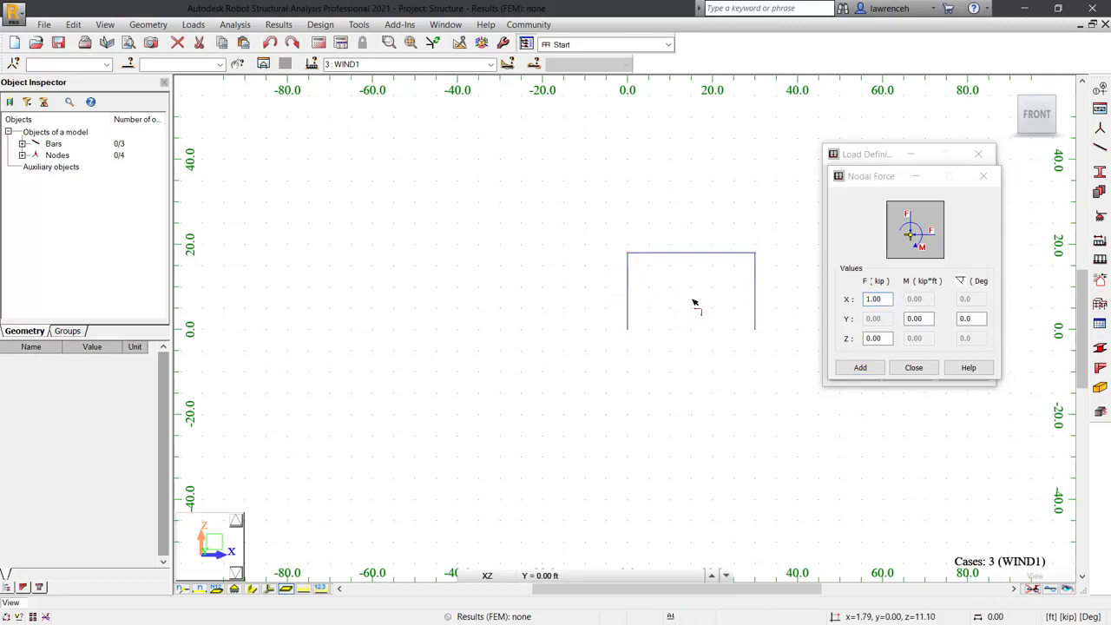
pyautogui.click(847, 367)
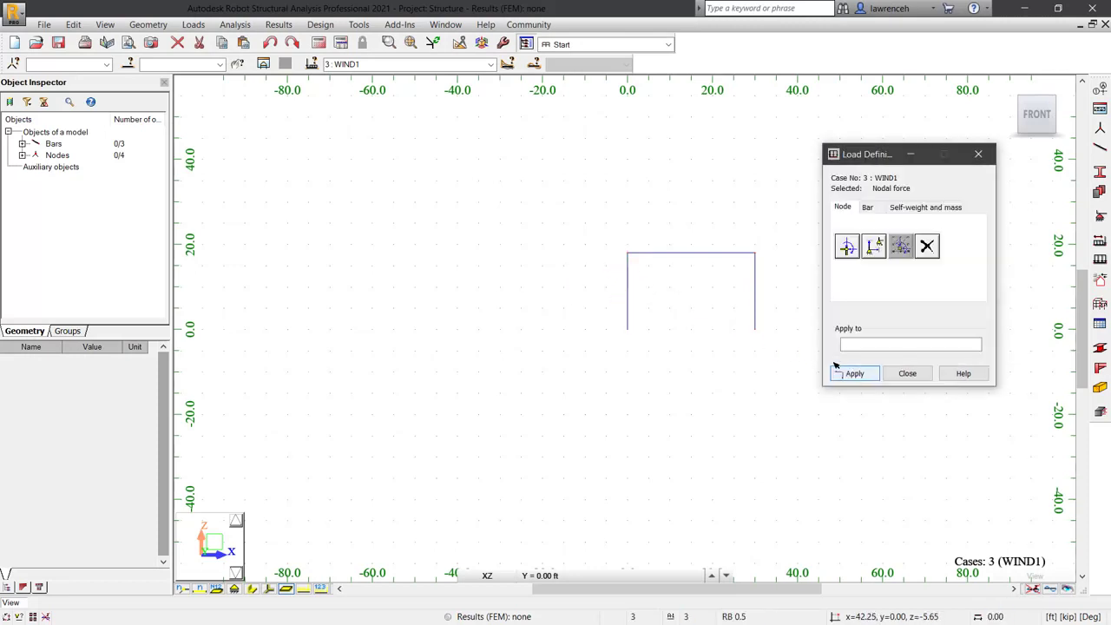
pyautogui.click(626, 252)
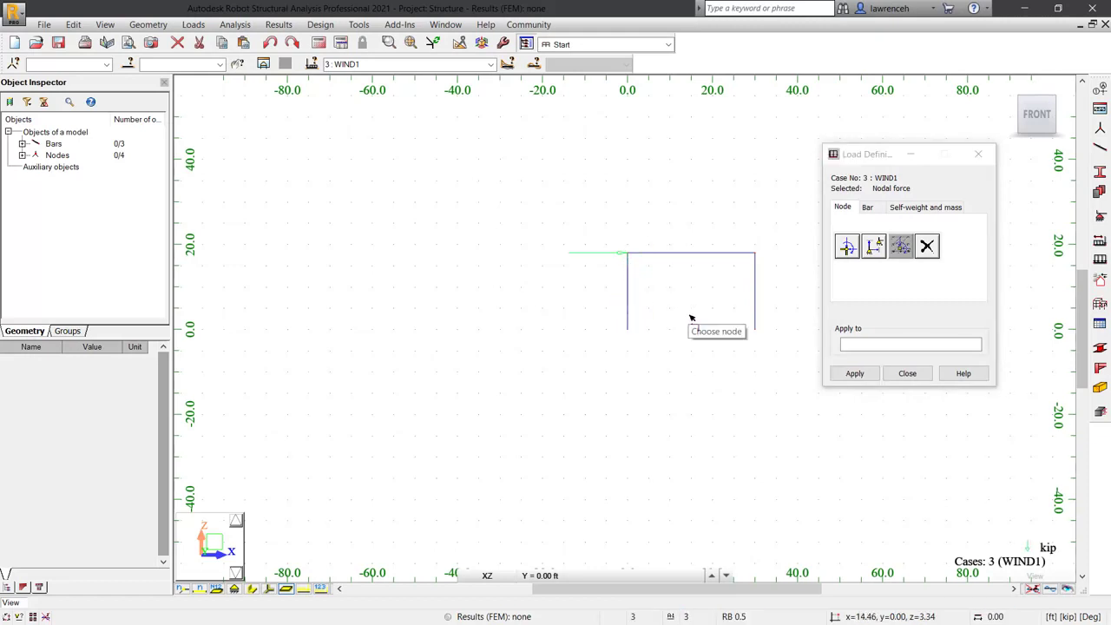
pyautogui.click(906, 373)
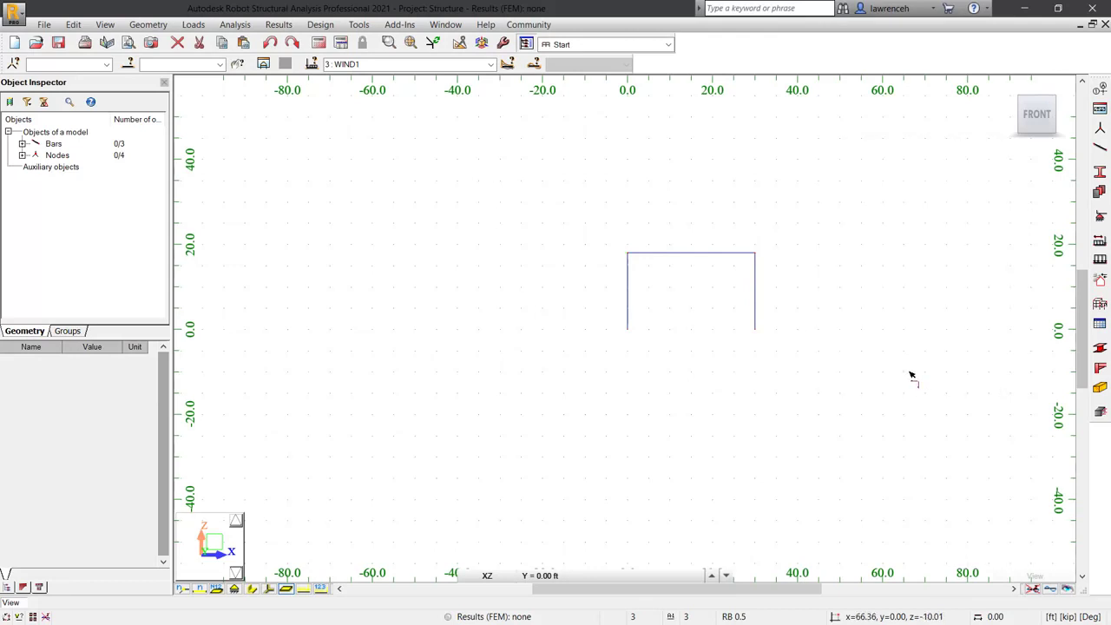
# - Switch to the Loads layout and review the LL1 and WIND1 rows in the Loads table
pyautogui.click(658, 47)
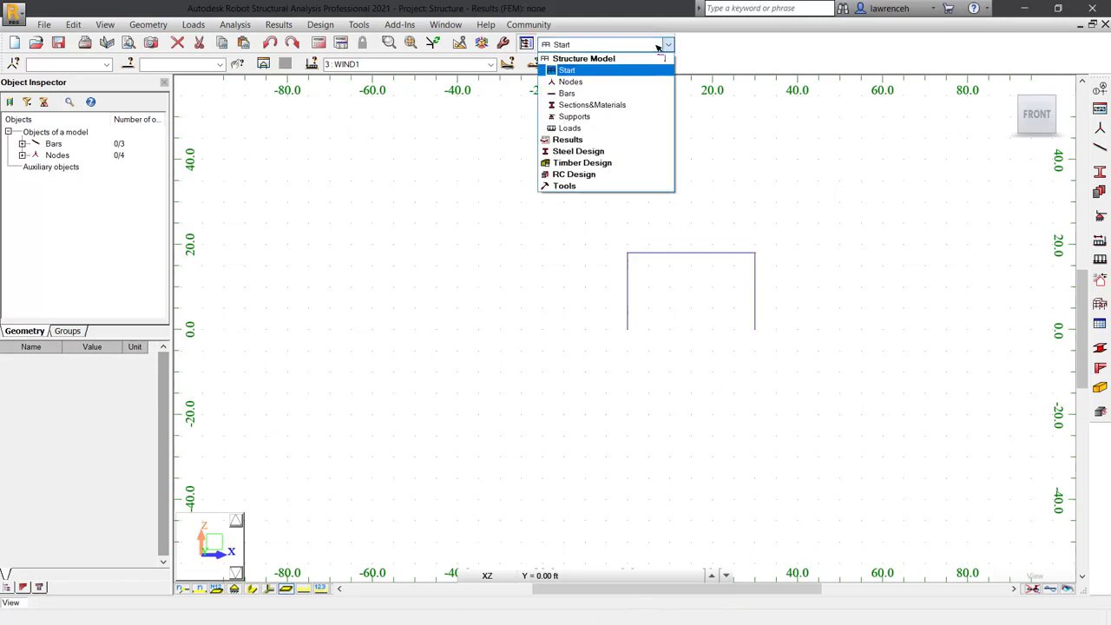
pyautogui.click(569, 129)
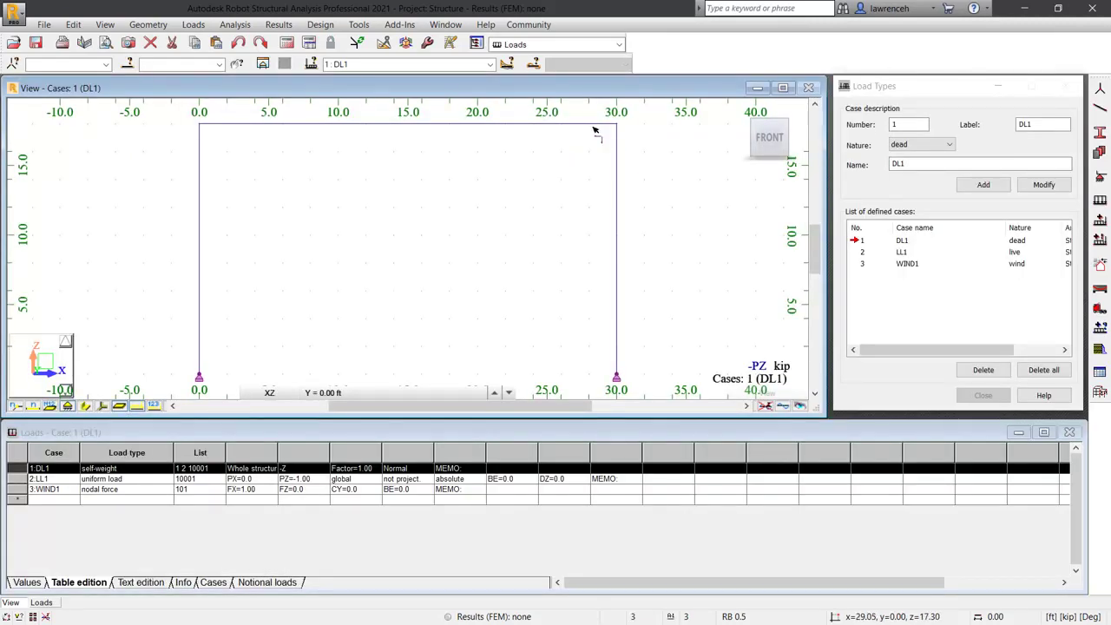
pyautogui.scroll(-4, 442, 325)
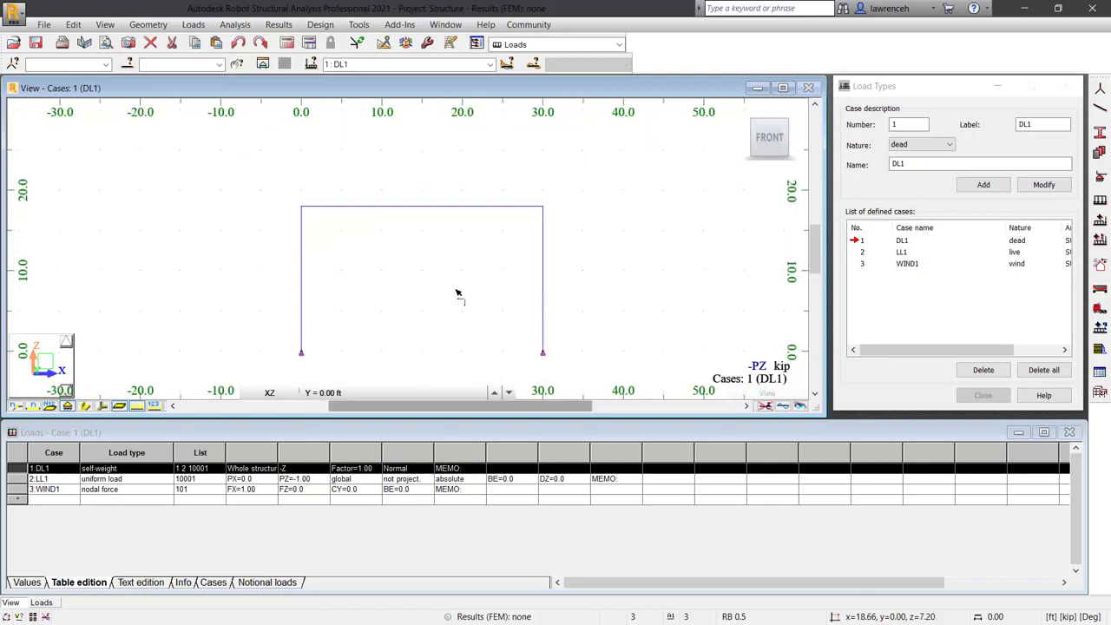
pyautogui.click(106, 433)
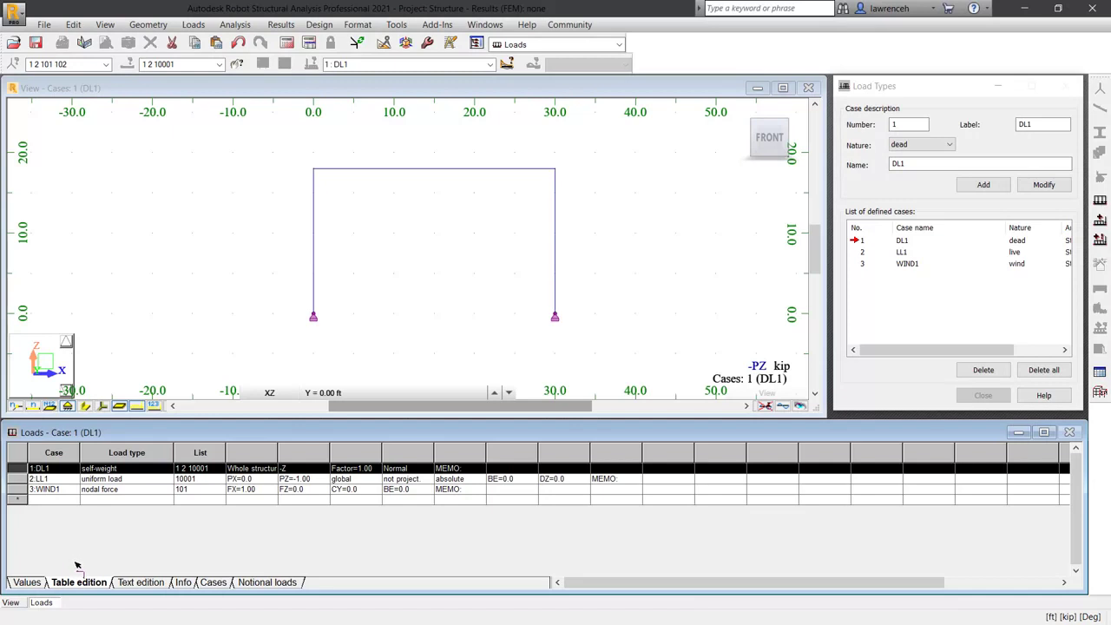
pyautogui.click(19, 479)
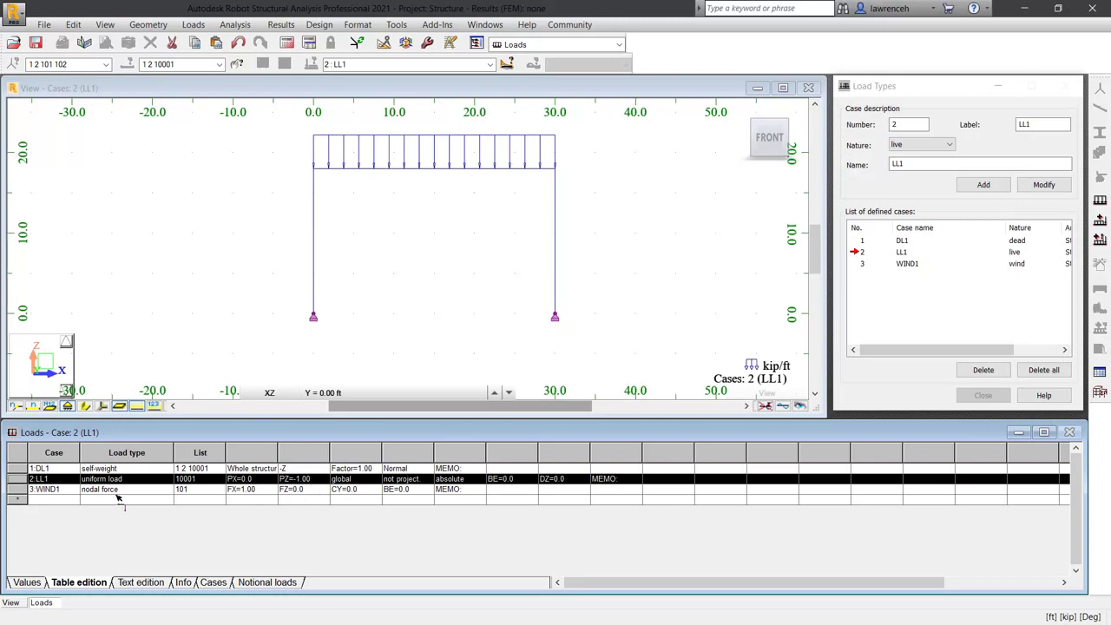
pyautogui.click(18, 489)
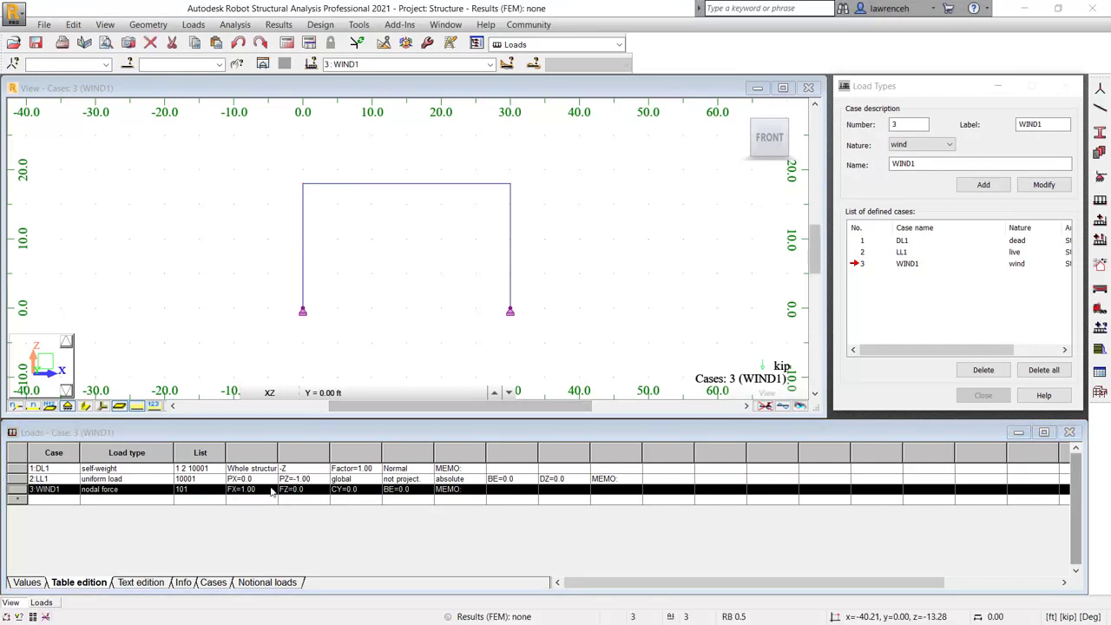
# - Toggle bar numbers, node numbers and section-shape display on and back off in the structure view
pyautogui.click(171, 294)
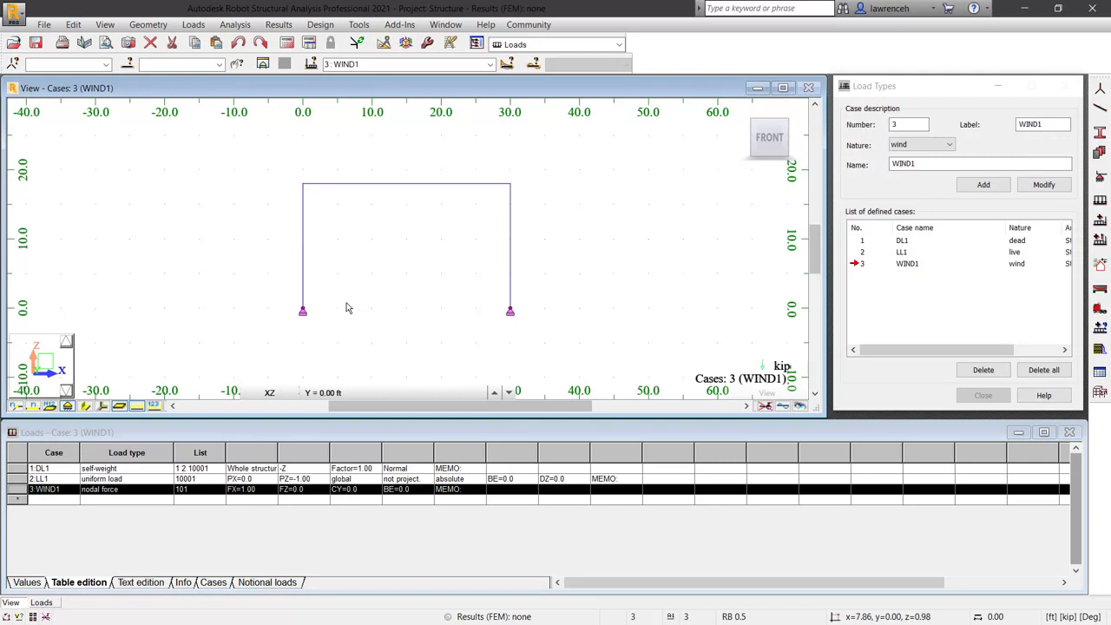
pyautogui.click(32, 406)
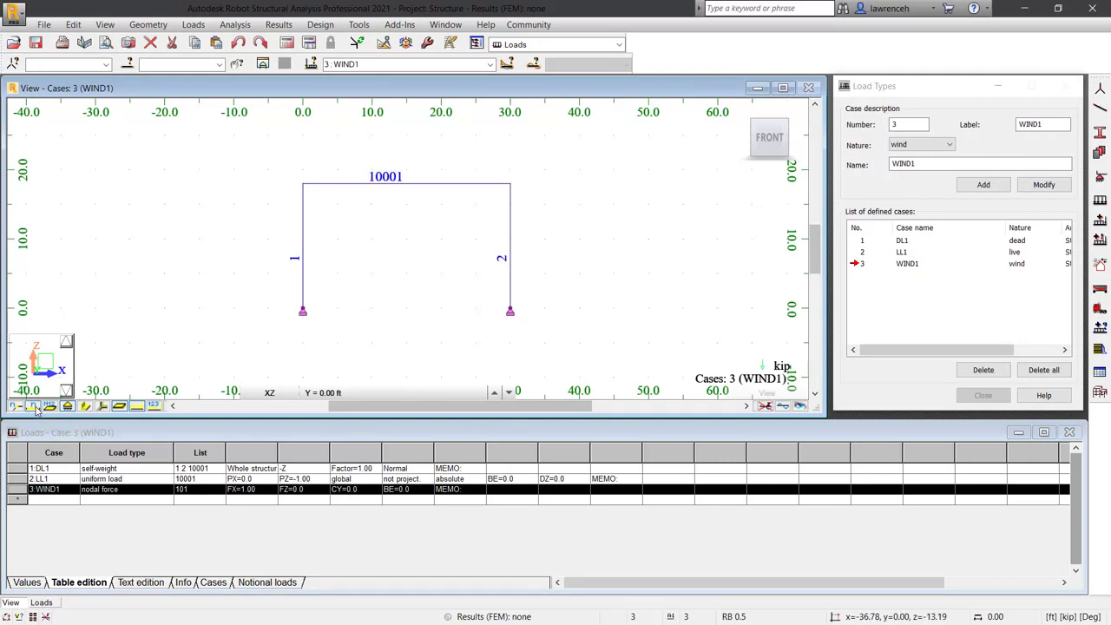
pyautogui.click(35, 408)
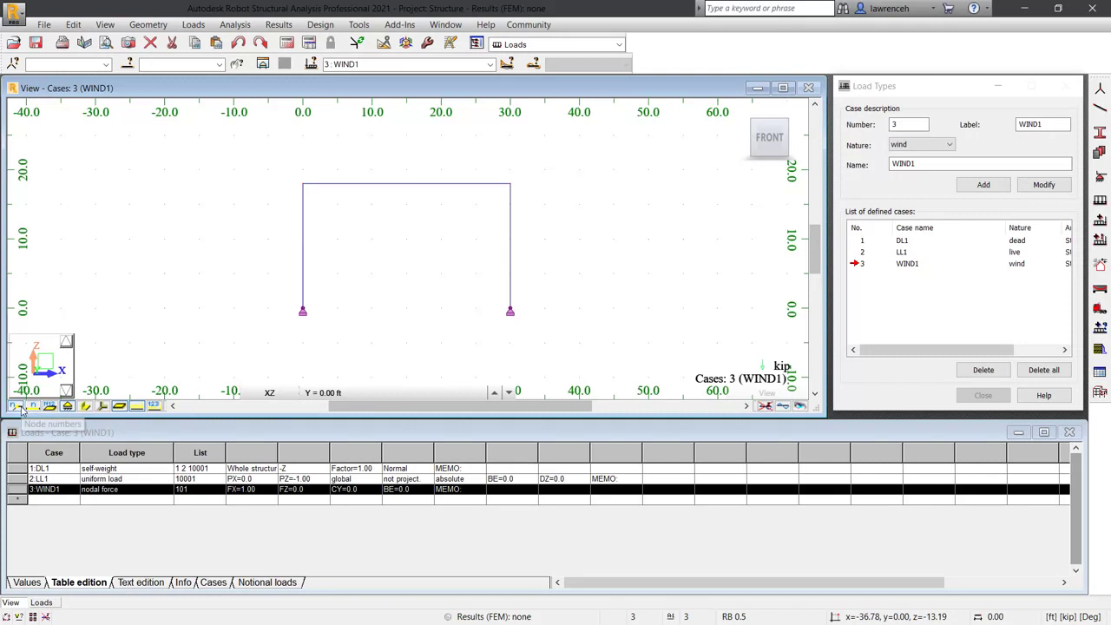
pyautogui.click(20, 408)
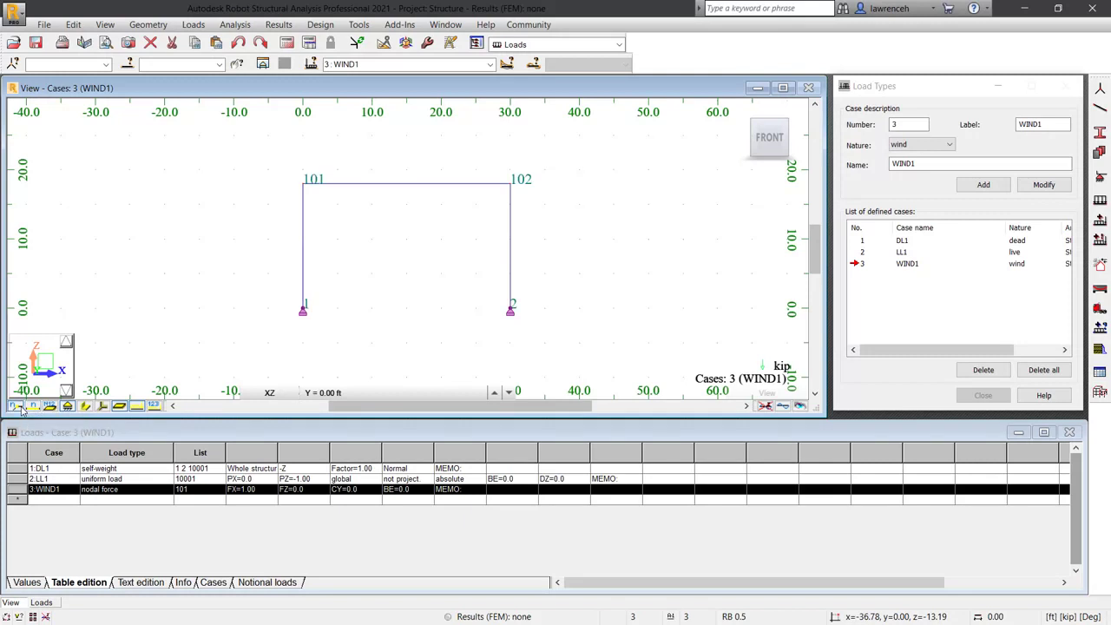
pyautogui.click(21, 407)
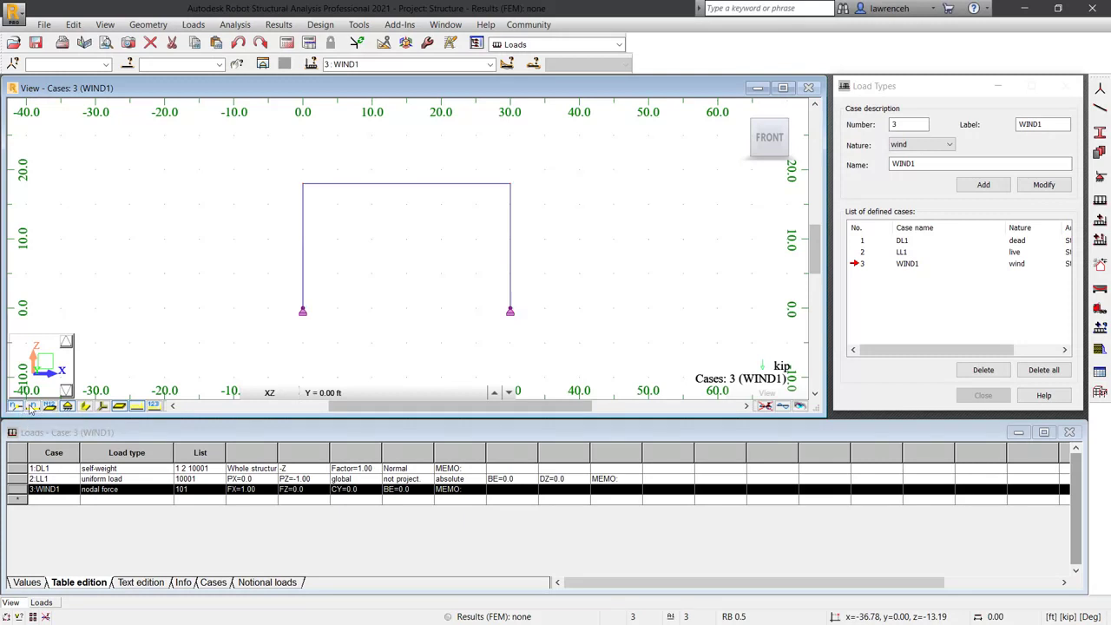
pyautogui.click(86, 406)
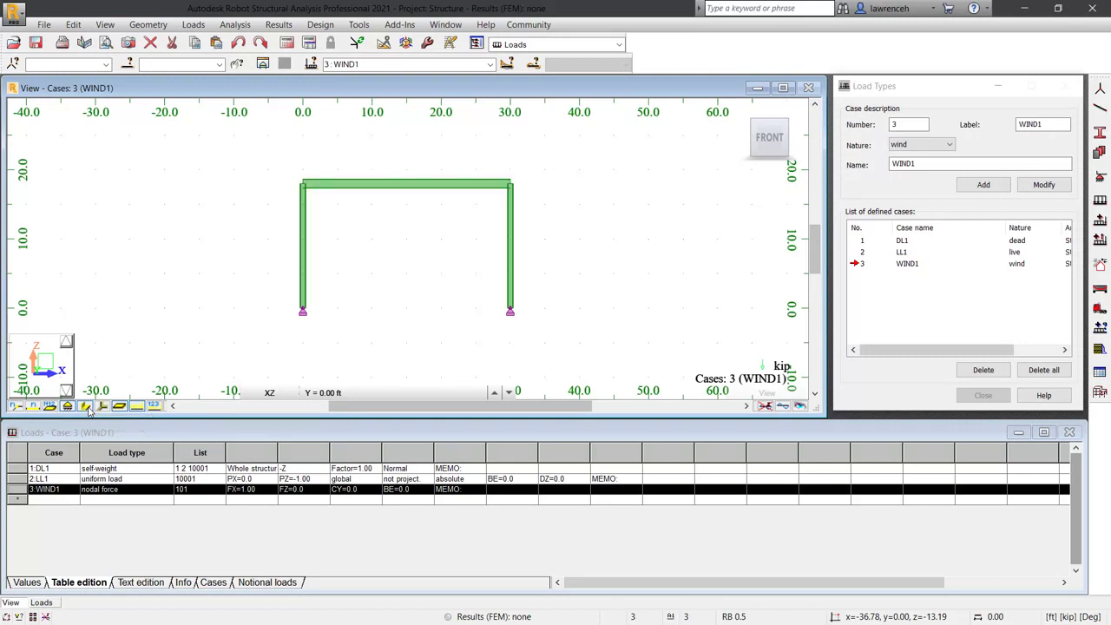
pyautogui.click(86, 406)
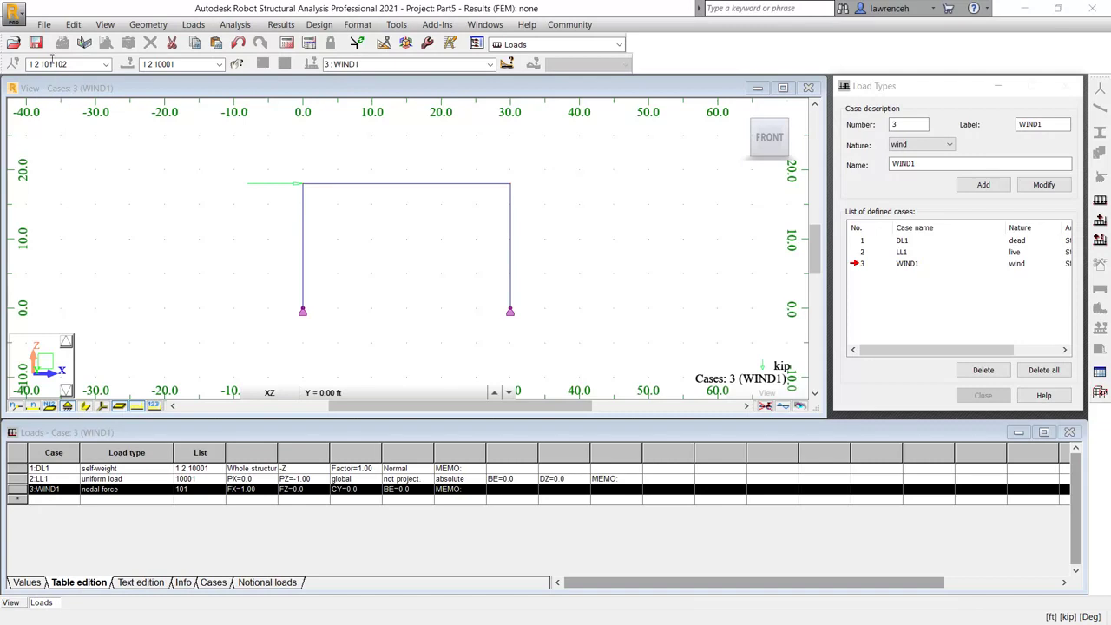
# - Save the project as Part1 in ROBOT (*.rtd) format
pyautogui.click(44, 26)
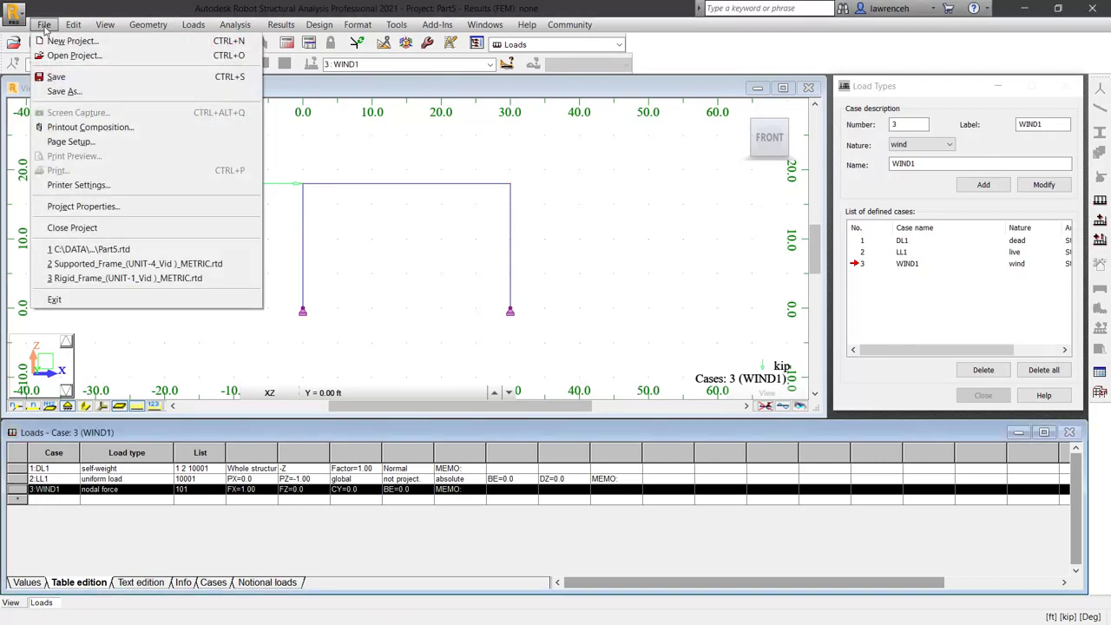
pyautogui.click(64, 91)
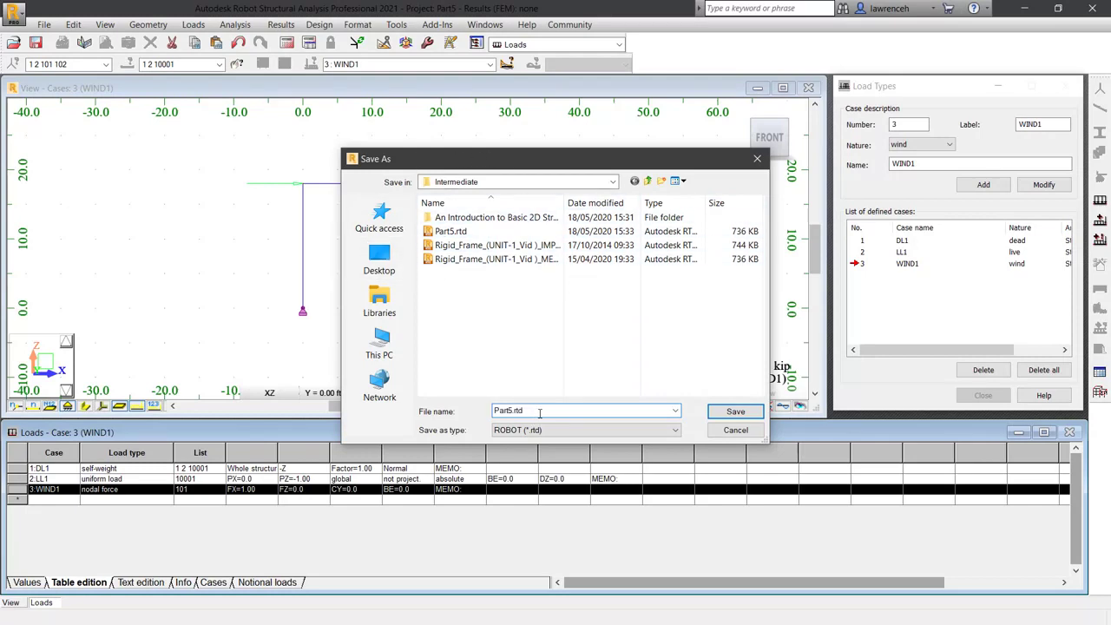
pyautogui.write('Part1')
pyautogui.click(735, 411)
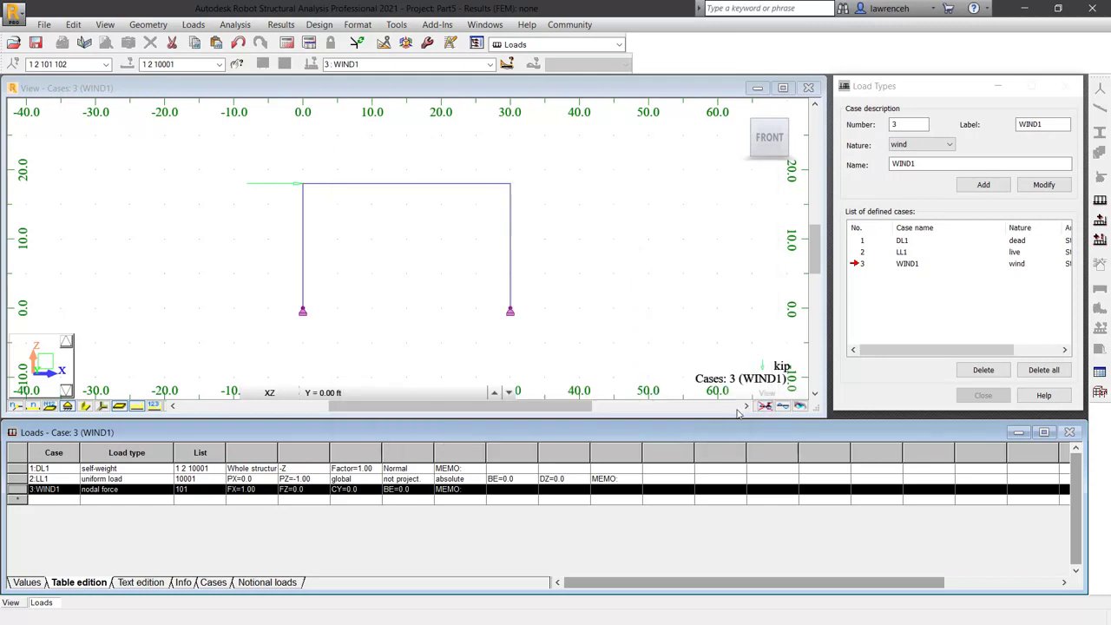